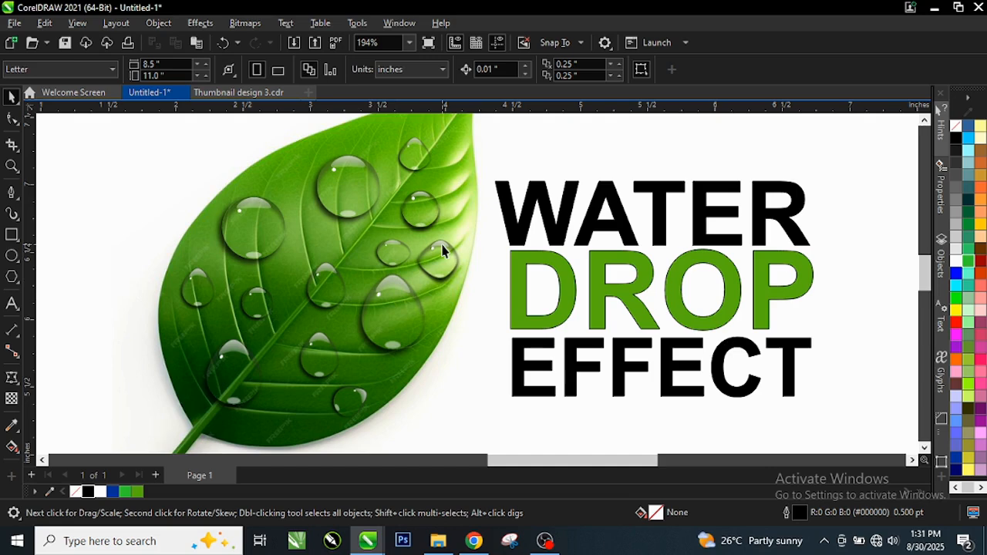
pyautogui.scroll(-3, 436, 263)
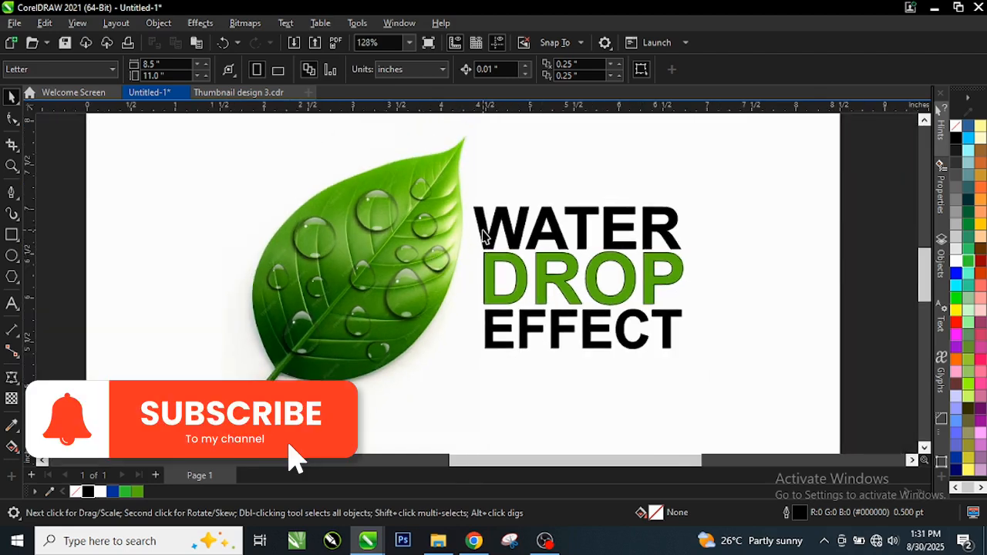
pyautogui.scroll(2, 586, 249)
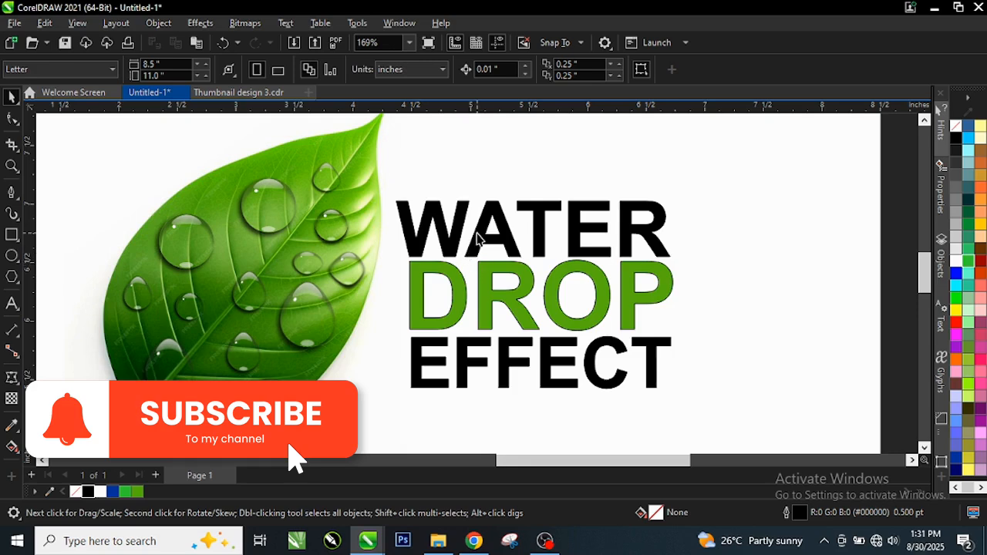
pyautogui.scroll(-2, 478, 239)
pyautogui.scroll(-3, 471, 233)
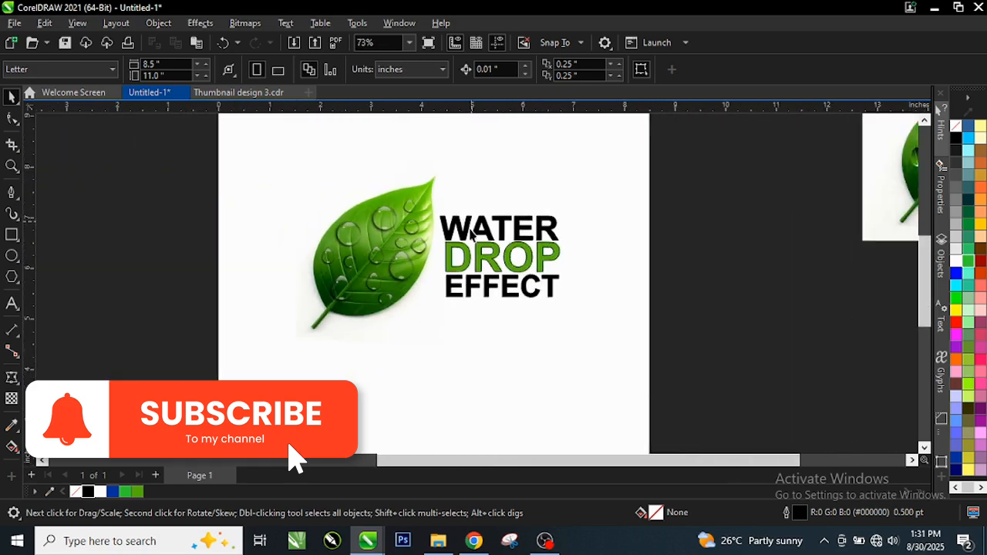
pyautogui.scroll(-1, 389, 302)
pyautogui.scroll(1, 400, 220)
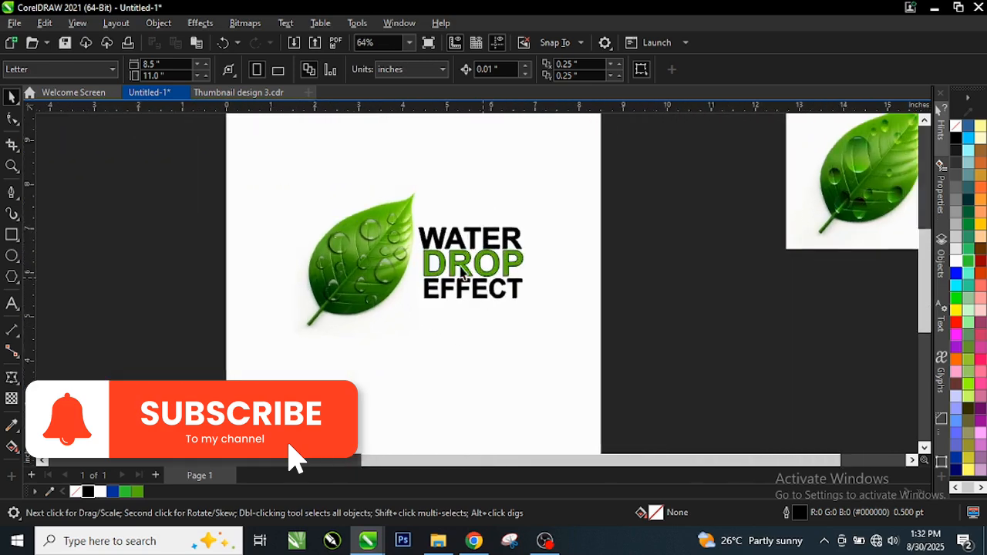
# Step: Duplicate the leaf image and place the copy below the original on the page
pyautogui.moveTo(399, 202); pyautogui.dragTo(436, 351)
pyautogui.rightClick(436, 350)
pyautogui.scroll(3, 420, 405)
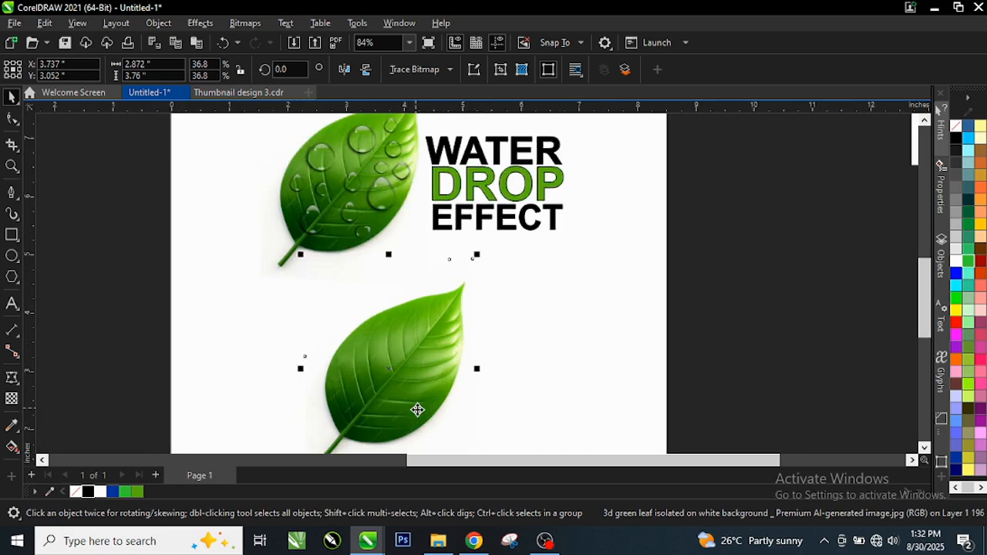
pyautogui.scroll(1, 409, 385)
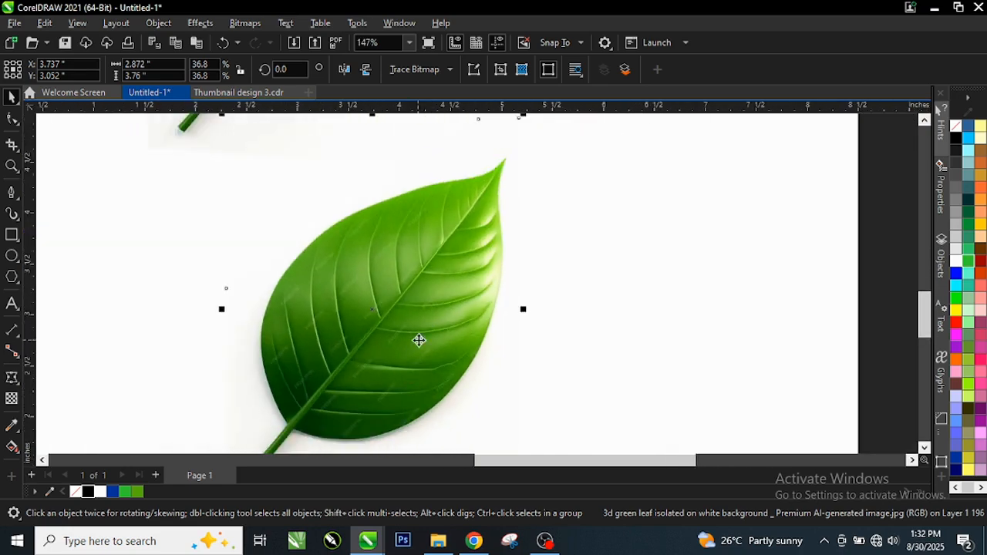
pyautogui.scroll(1, 391, 348)
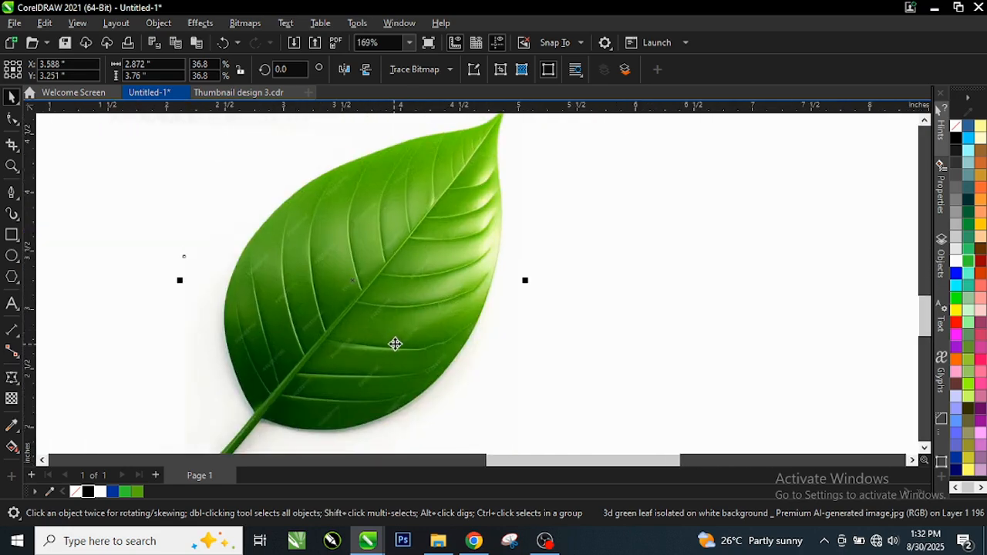
pyautogui.click(407, 308)
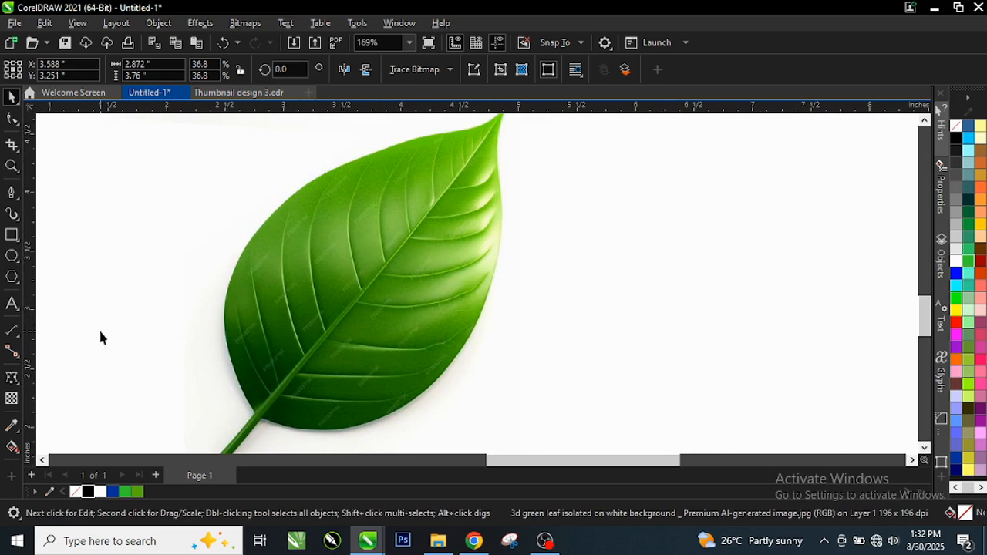
pyautogui.press('Escape')
# Step: Draw a circle about 0.57 inches in diameter over the midrib of the lower leaf and fill it white
pyautogui.click(12, 256)
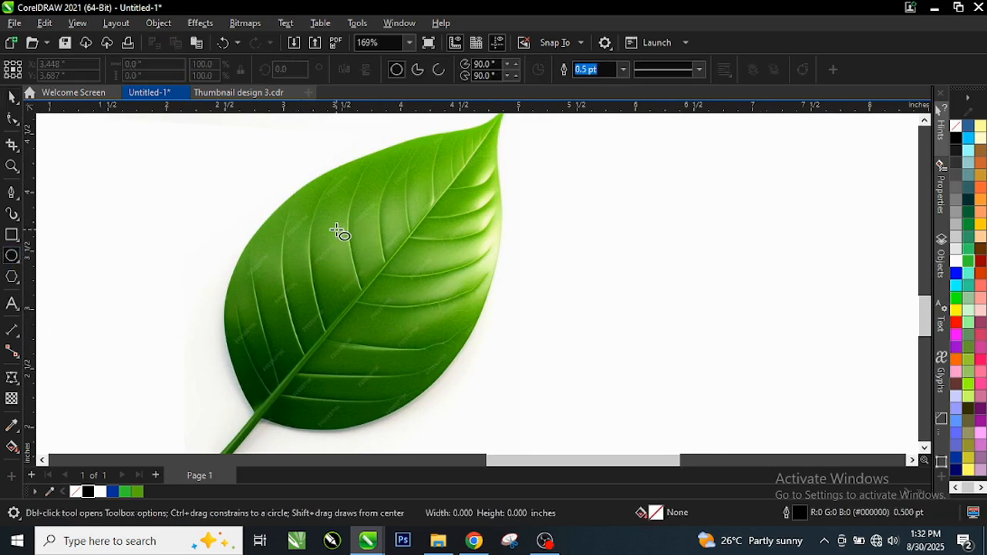
pyautogui.moveTo(337, 231); pyautogui.dragTo(376, 298)
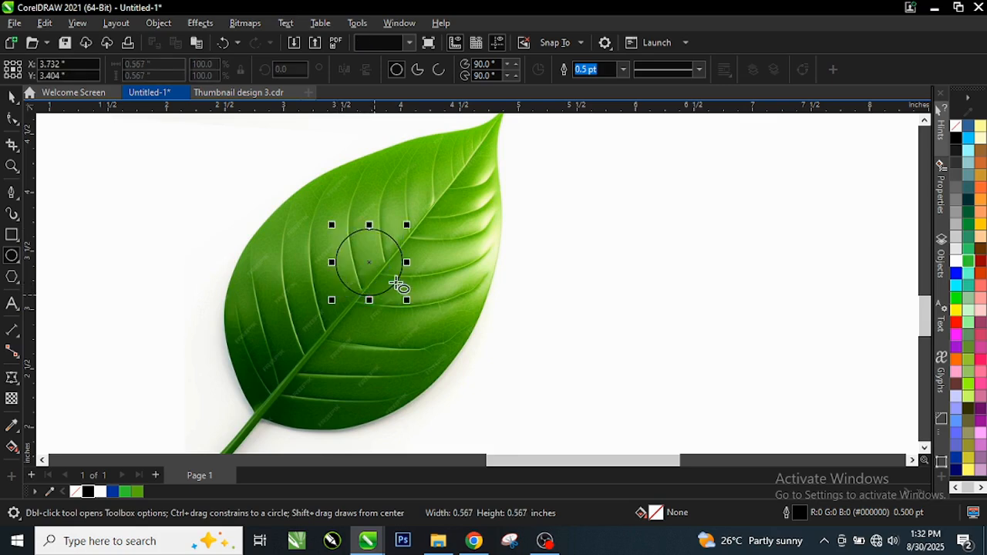
pyautogui.scroll(4, 381, 267)
pyautogui.press('space')
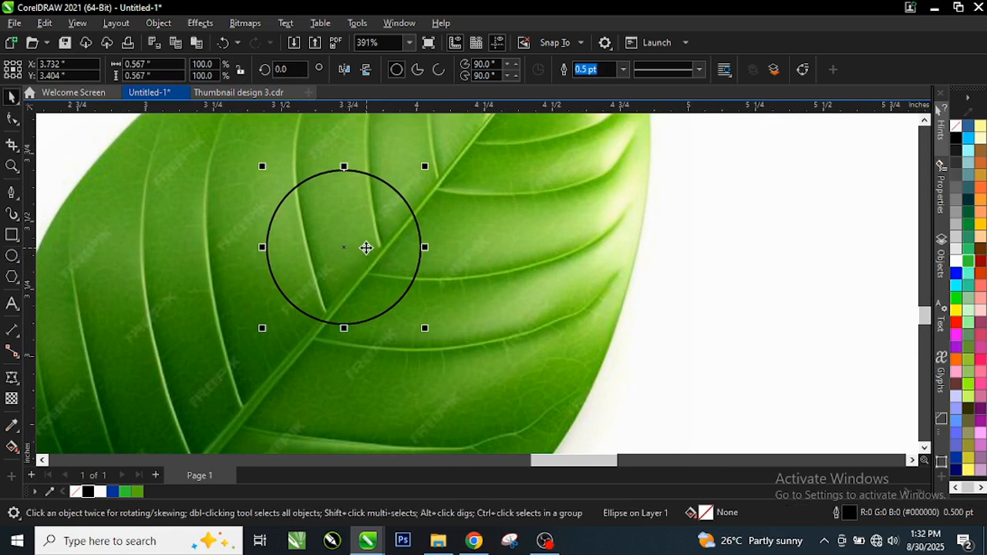
pyautogui.click(956, 263)
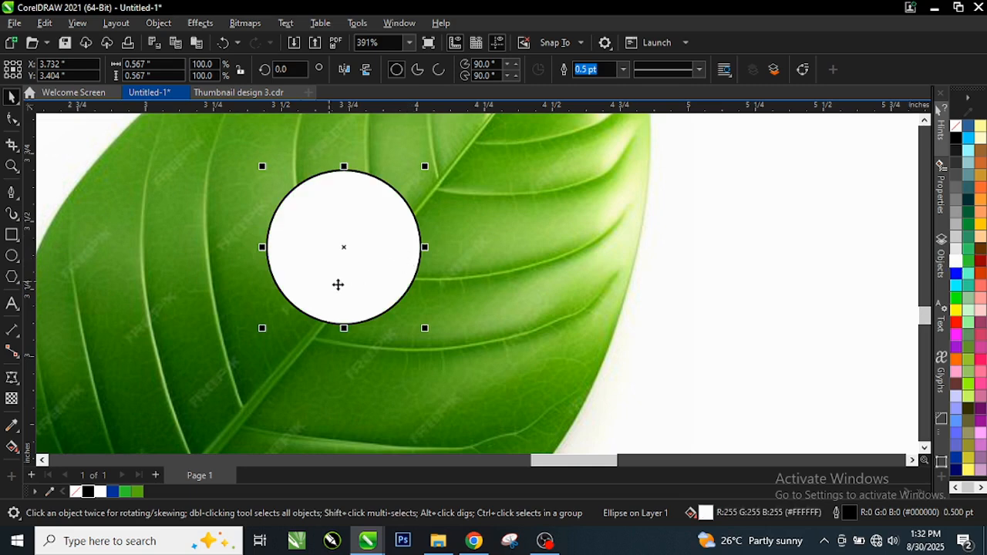
# Step: Add a black Multiply drop shadow to the white circle, offset about 0.07 inches downward, with opacity 80
pyautogui.click(17, 386)
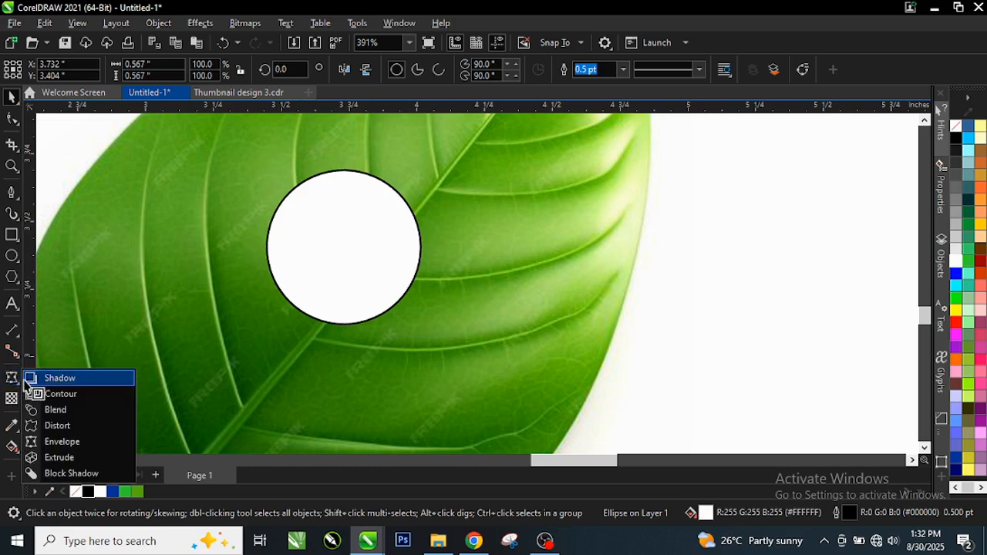
pyautogui.click(35, 377)
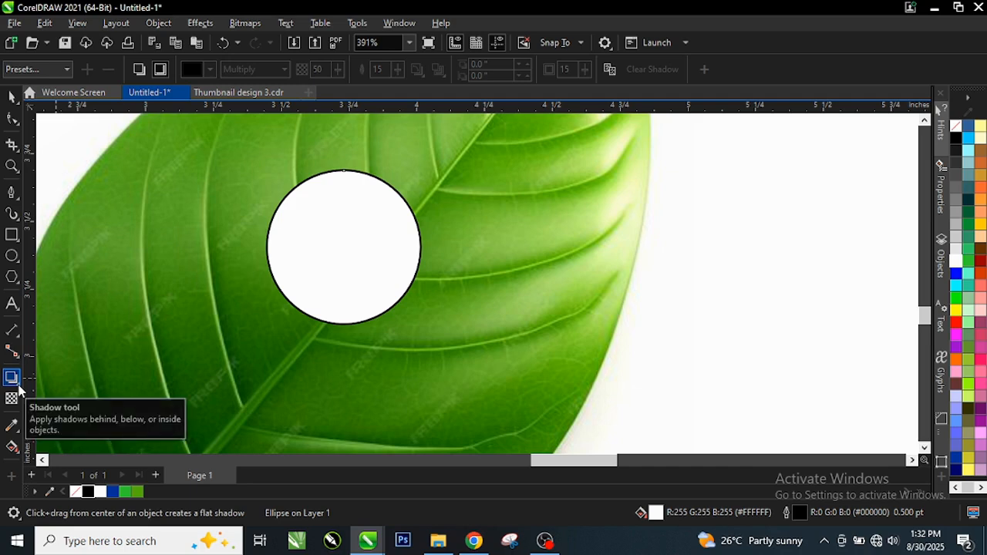
pyautogui.scroll(1, 335, 218)
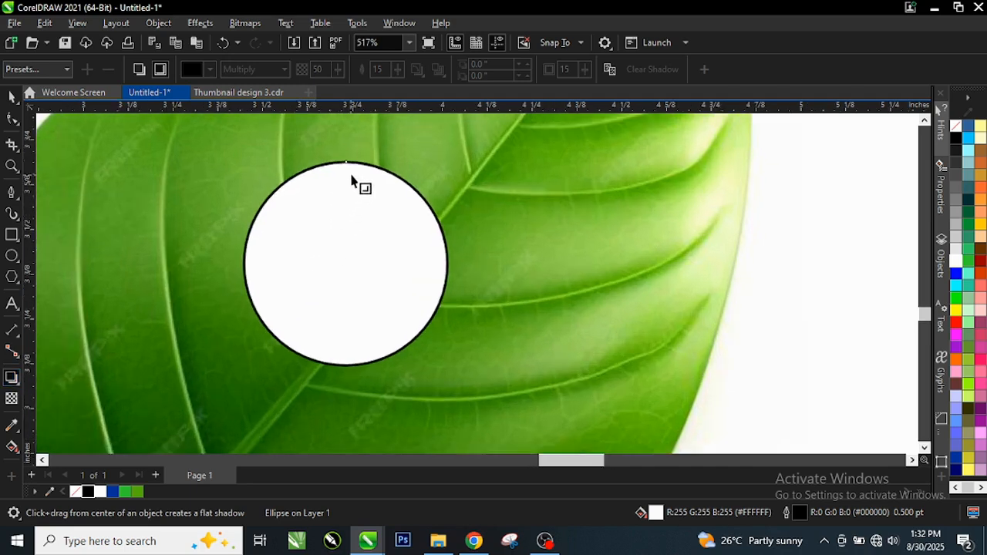
pyautogui.moveTo(345, 266); pyautogui.dragTo(341, 383)
pyautogui.scroll(1, 342, 383)
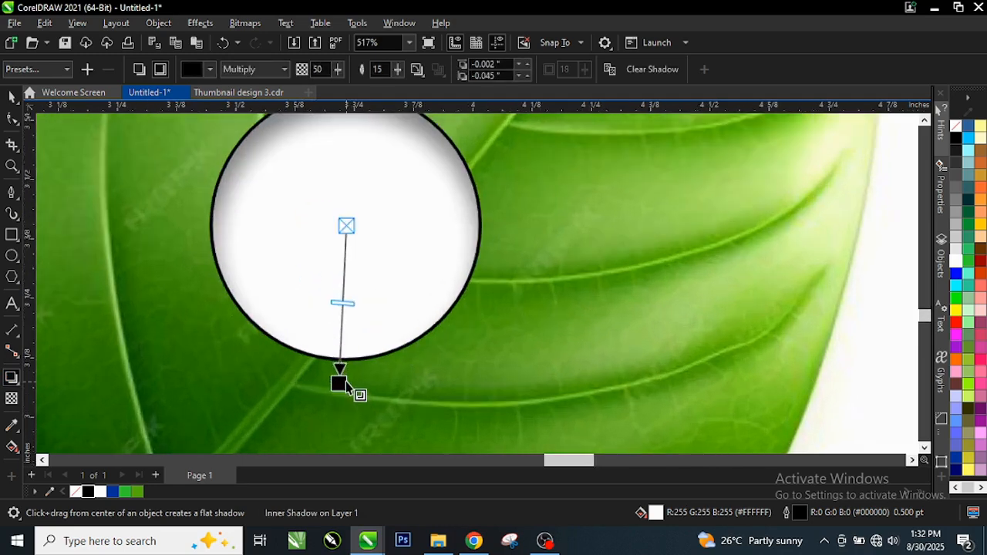
pyautogui.click(139, 70)
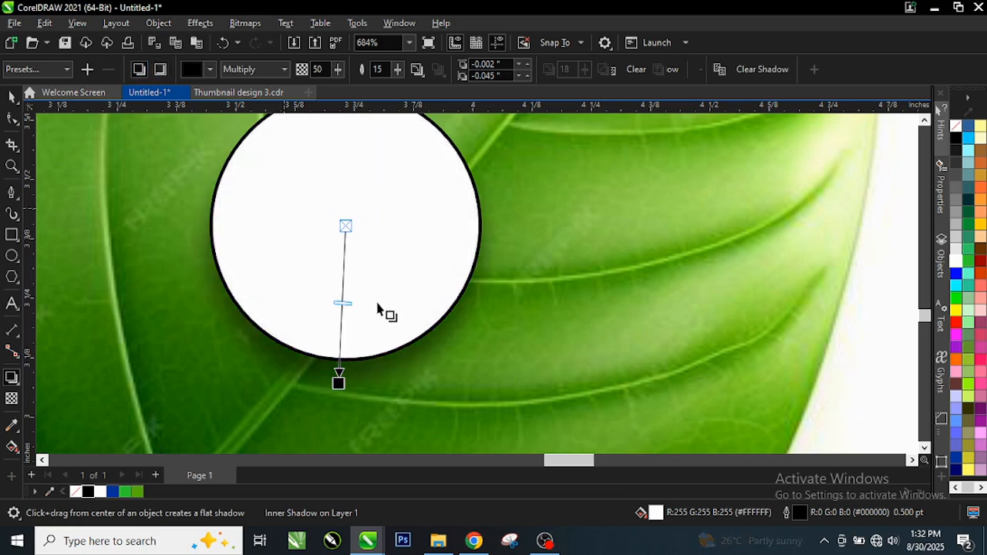
pyautogui.moveTo(338, 383); pyautogui.dragTo(346, 396)
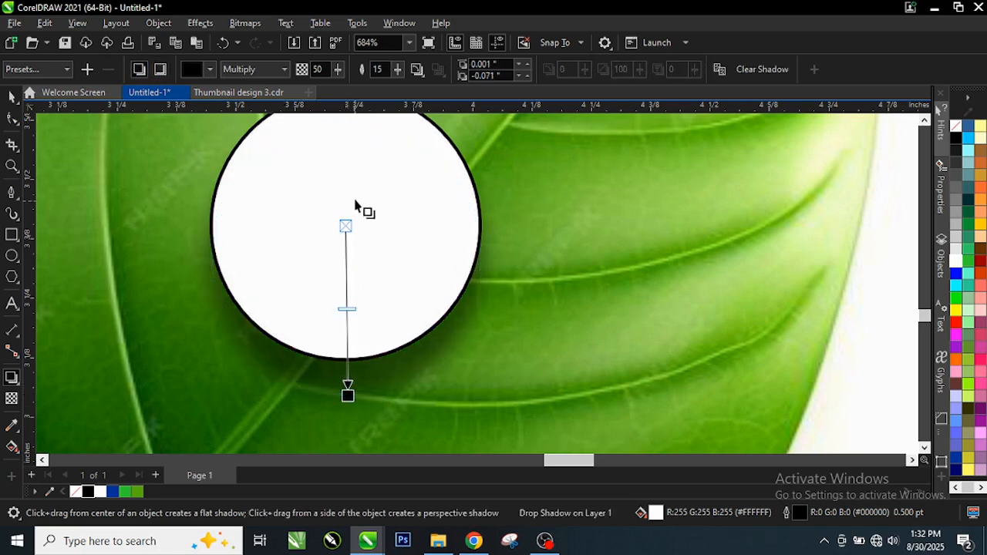
pyautogui.scroll(1, 342, 366)
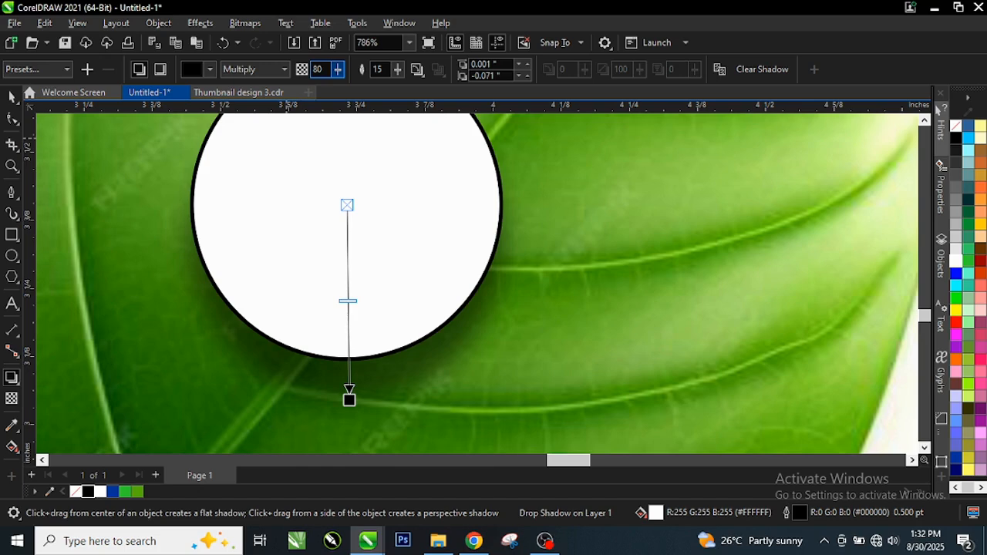
pyautogui.press('Return')
# Step: Break the drop shadow apart from the white circle
pyautogui.press('space')
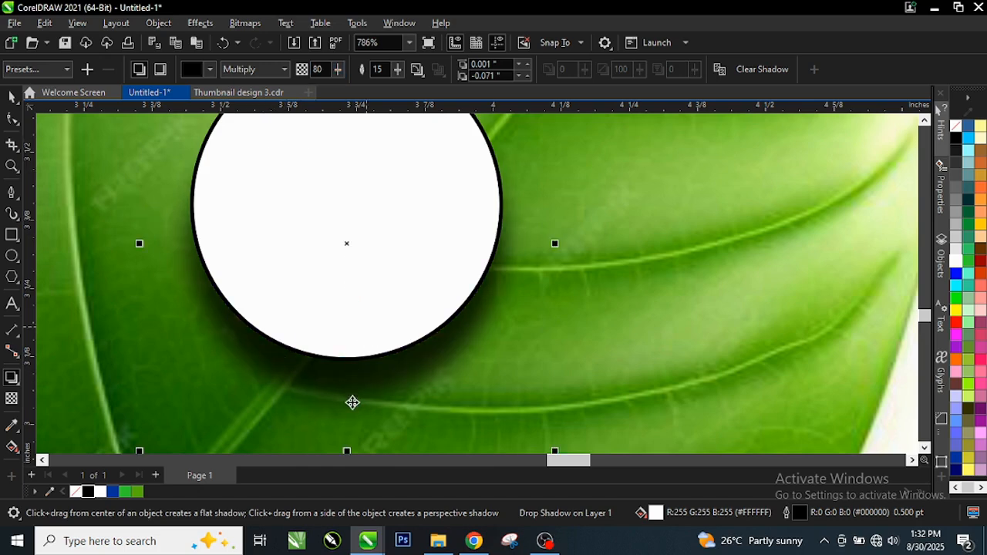
pyautogui.scroll(-2, 362, 354)
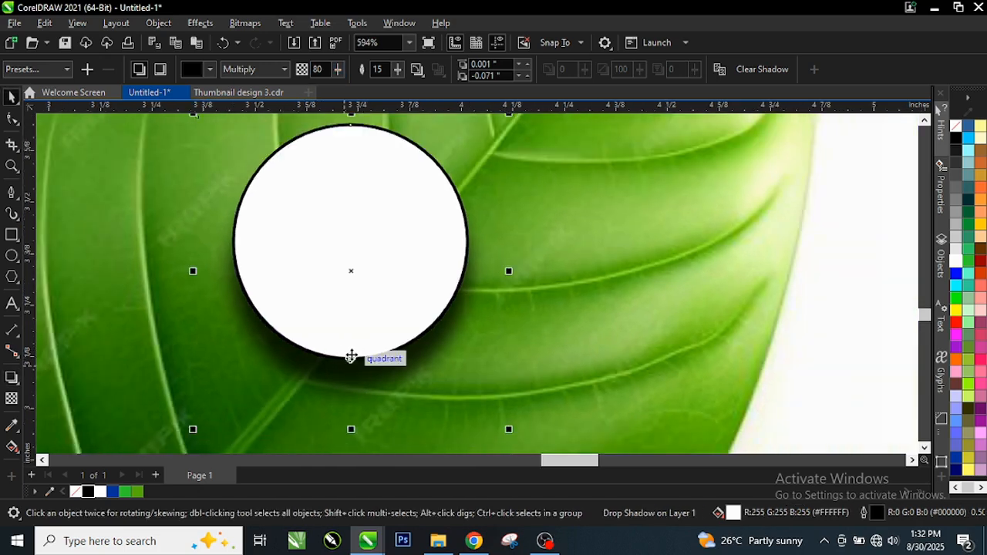
pyautogui.scroll(1, 347, 349)
pyautogui.scroll(-1, 360, 341)
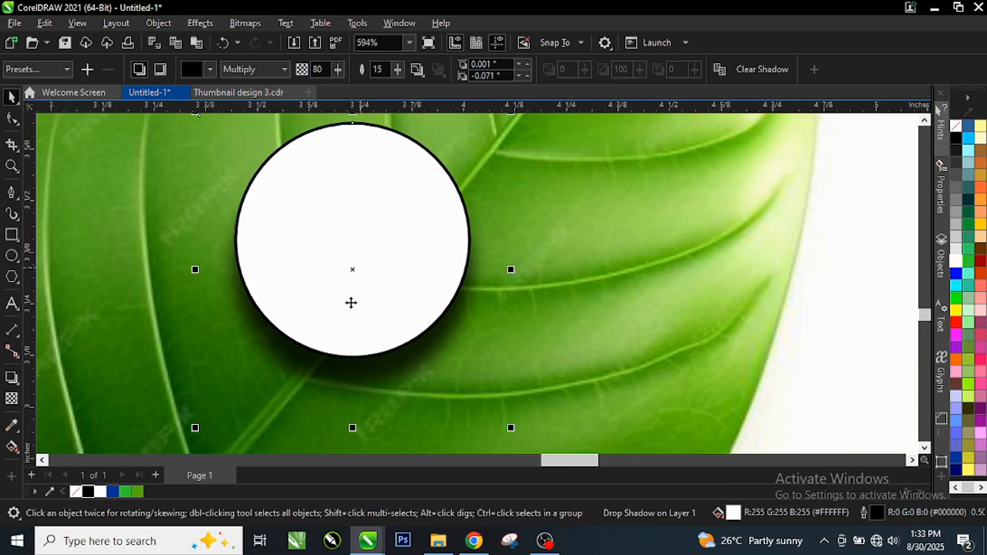
pyautogui.scroll(-1, 354, 293)
pyautogui.scroll(1, 361, 277)
pyautogui.scroll(-1, 395, 282)
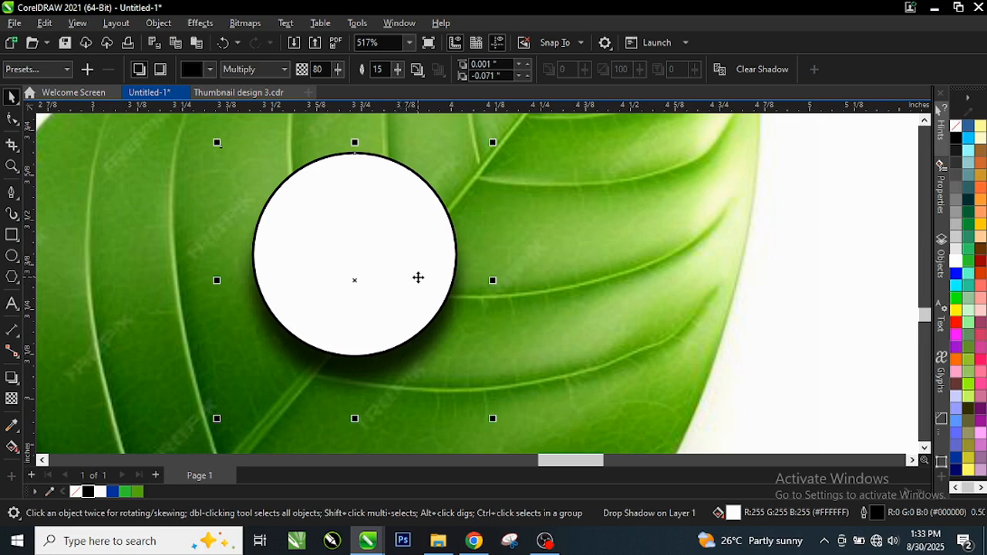
pyautogui.click(418, 278)
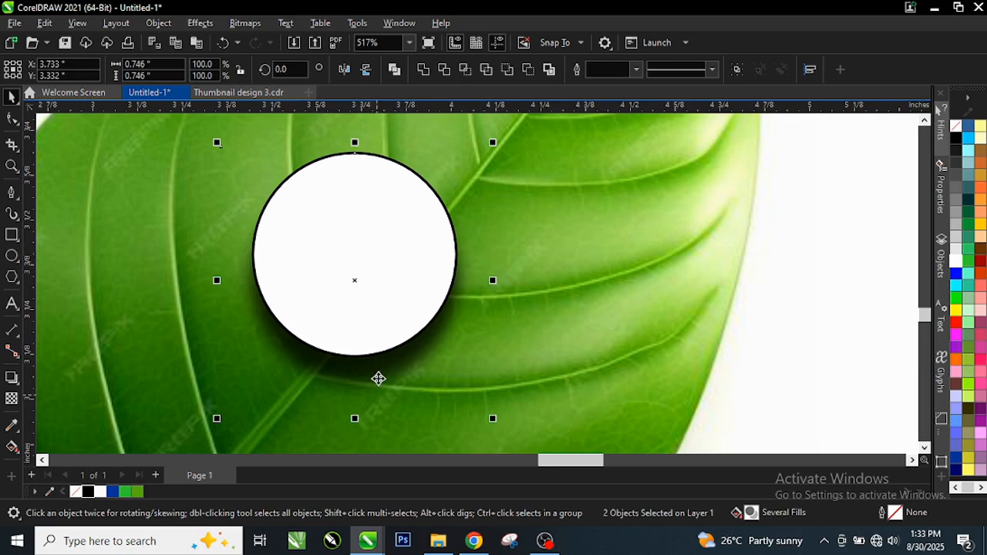
# Step: Try moving the white circle and its separated shadow apart, and undo the moves
pyautogui.click(424, 265)
pyautogui.moveTo(424, 264); pyautogui.dragTo(524, 259)
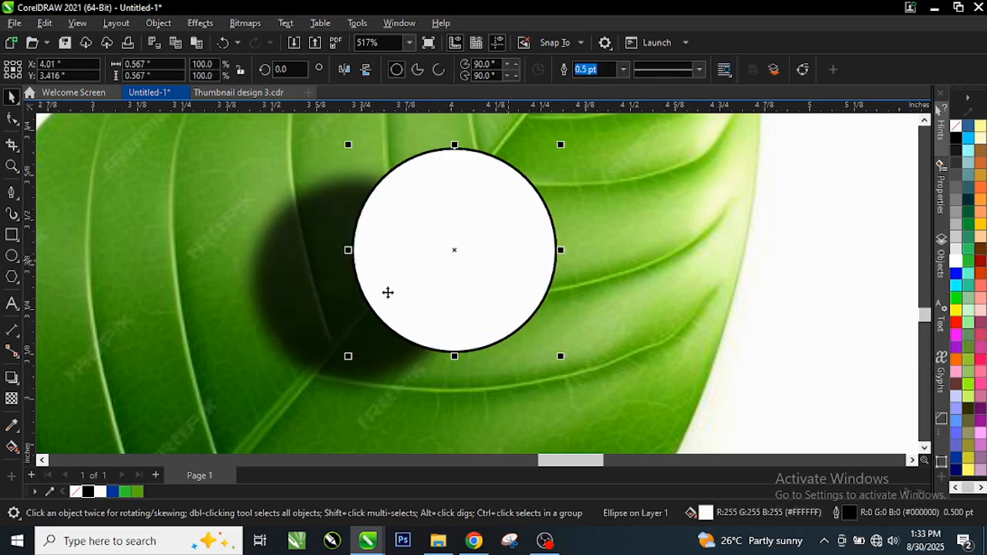
pyautogui.moveTo(349, 312); pyautogui.dragTo(280, 319)
pyautogui.hotkey('ctrl', 'z')
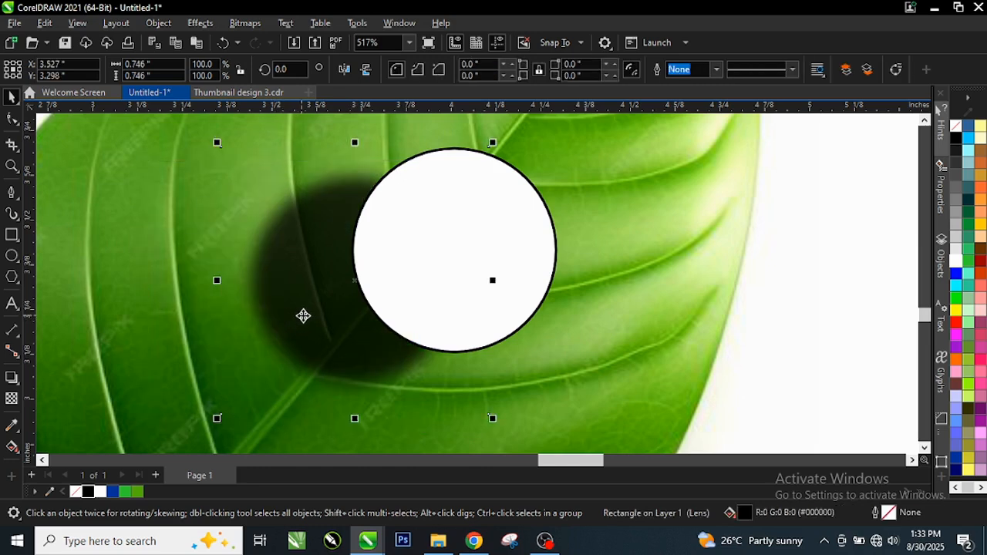
pyautogui.hotkey('ctrl', 'z')
pyautogui.click(399, 245)
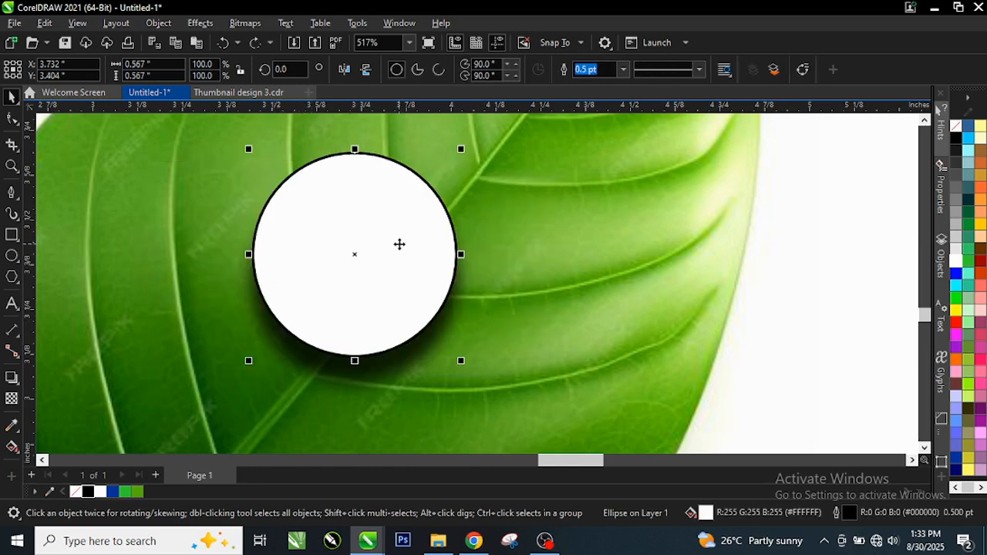
pyautogui.moveTo(400, 270); pyautogui.dragTo(498, 269)
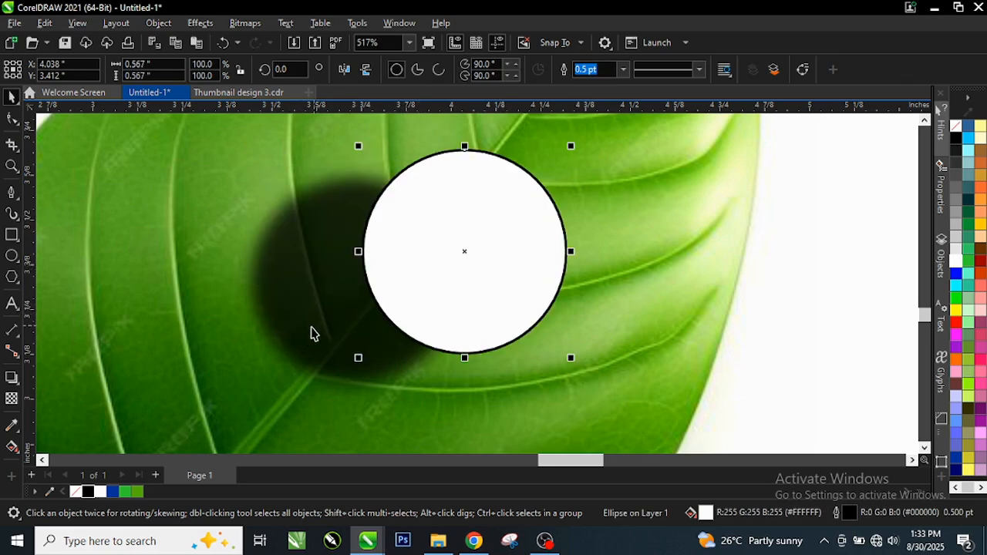
pyautogui.hotkey('ctrl', 'z')
# Step: Select the white circle together with its separated shadow and trim the shadow with the circle's shape
pyautogui.scroll(-2, 385, 291)
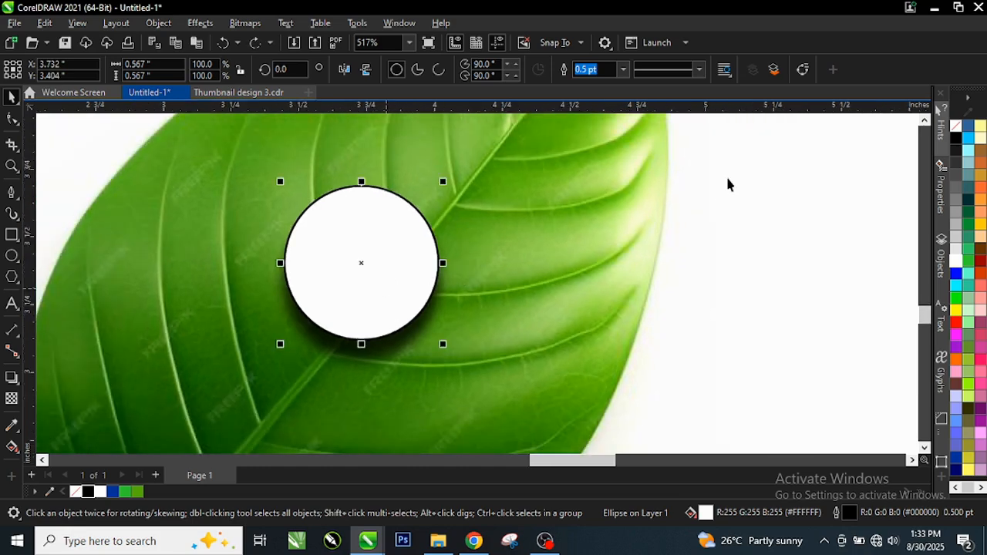
pyautogui.moveTo(762, 162); pyautogui.dragTo(472, 224)
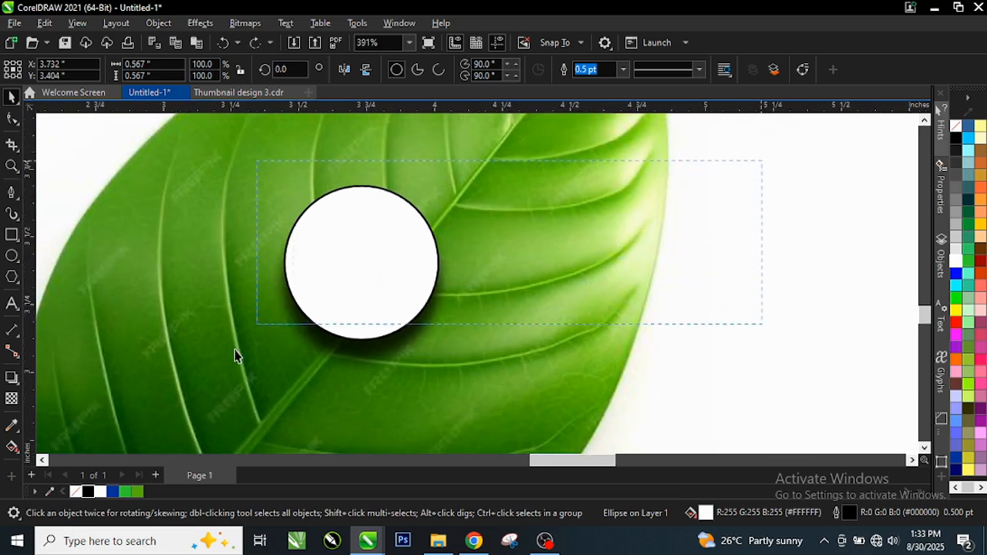
pyautogui.moveTo(234, 349); pyautogui.dragTo(169, 443)
pyautogui.scroll(3, 359, 331)
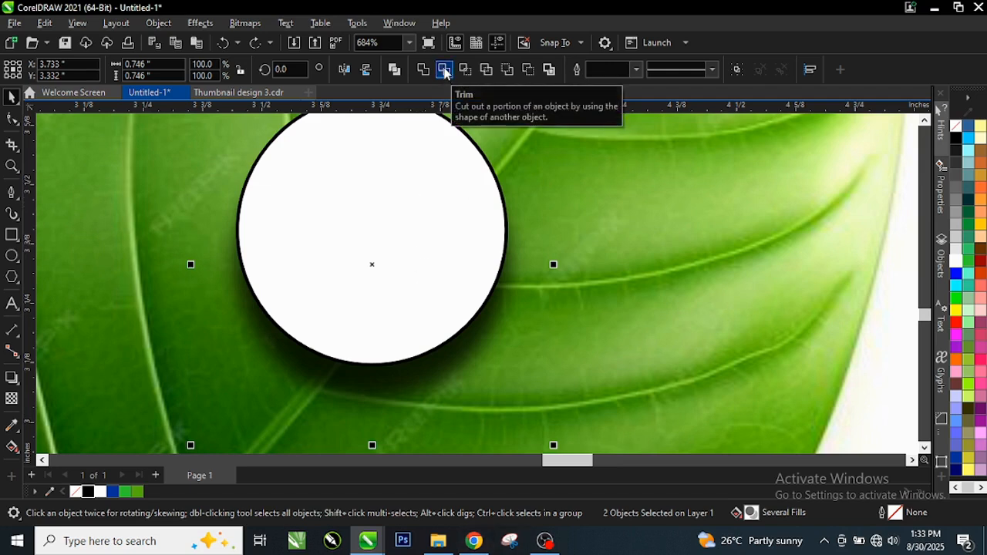
pyautogui.click(445, 71)
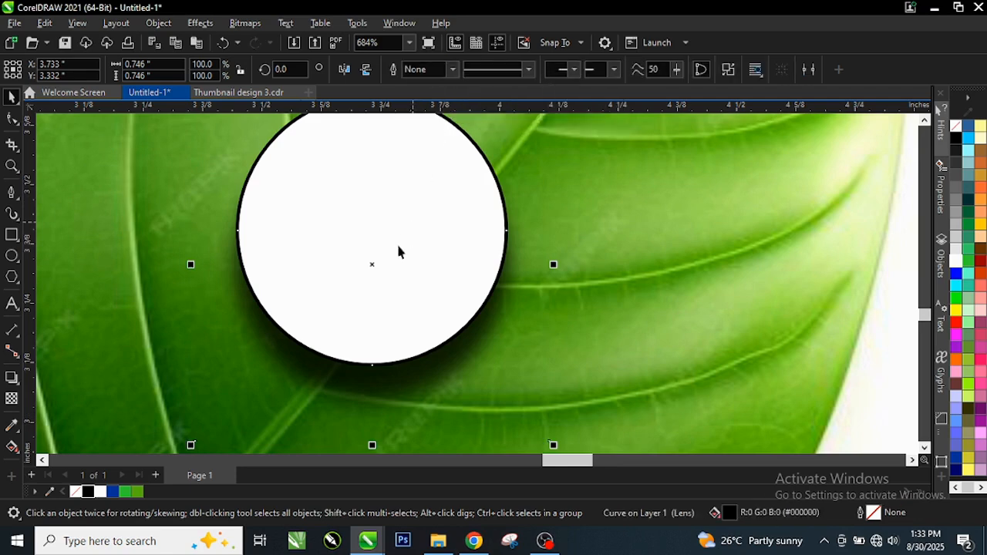
# Step: Move the trimmed shadow to the left of the white circle and shift the circle to the right, clear of it
pyautogui.scroll(-1, 393, 258)
pyautogui.scroll(-3, 389, 261)
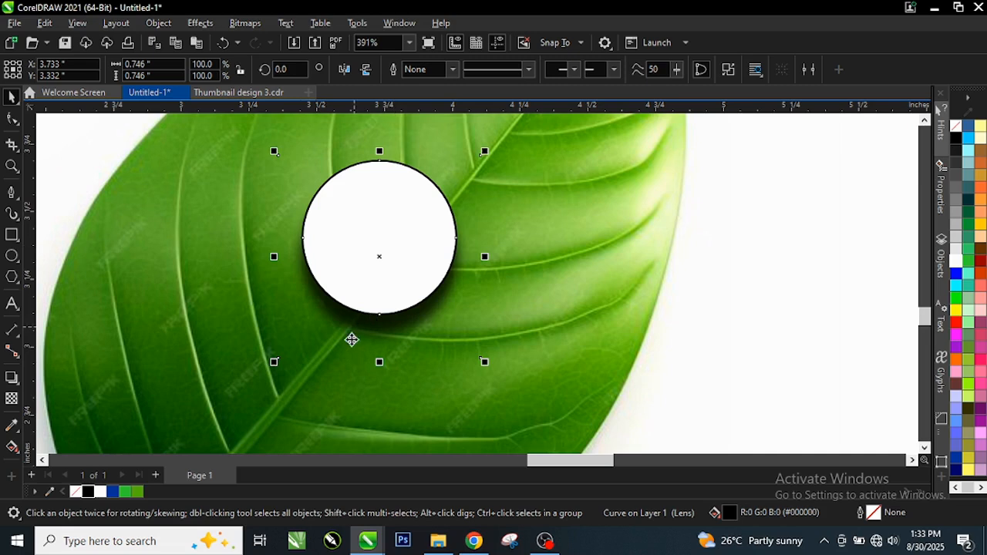
pyautogui.click(381, 334)
pyautogui.moveTo(346, 319); pyautogui.dragTo(237, 337)
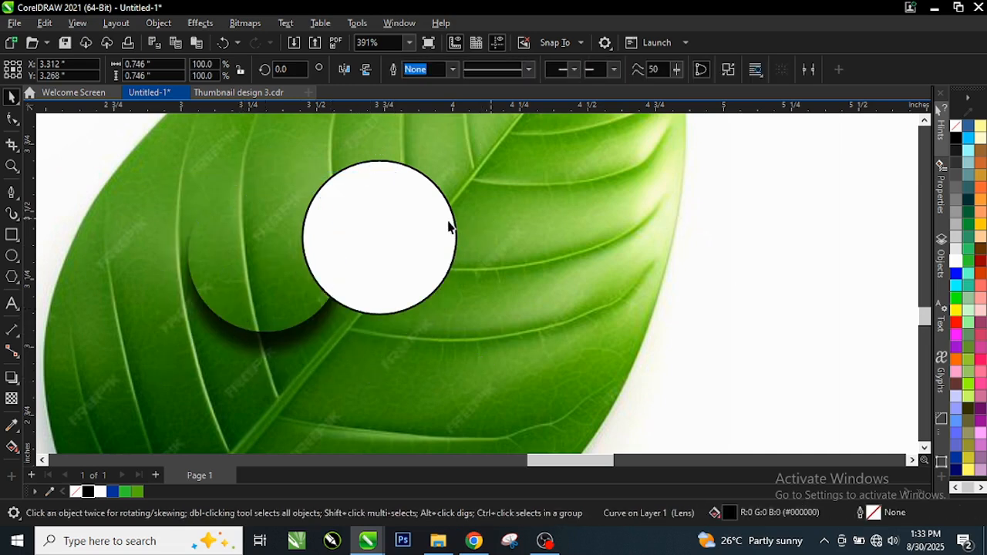
pyautogui.moveTo(449, 223); pyautogui.dragTo(513, 229)
pyautogui.click(286, 294)
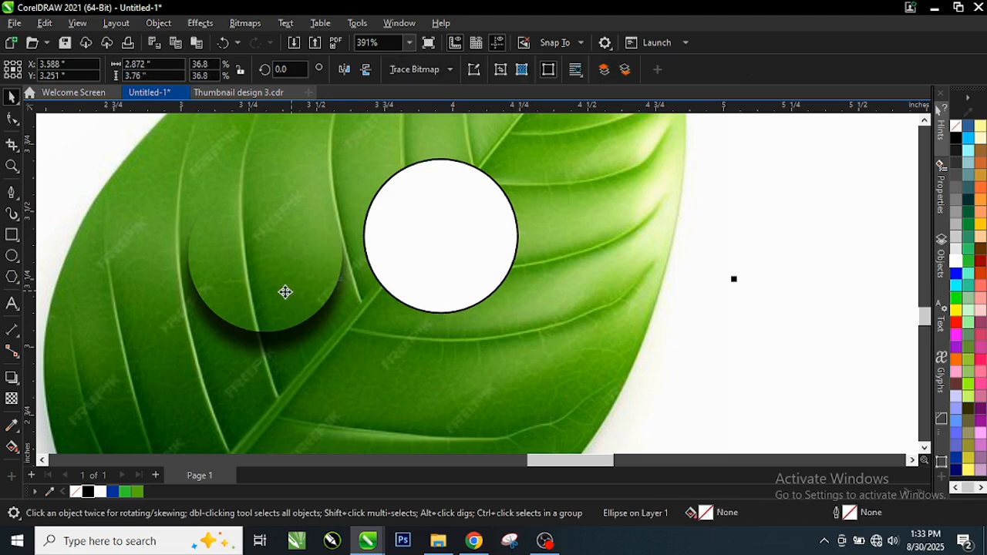
# Step: Spread the trimmed shadow and white circle further apart, and undo all the moves back to the circle over its shadow
pyautogui.moveTo(271, 342); pyautogui.dragTo(203, 345)
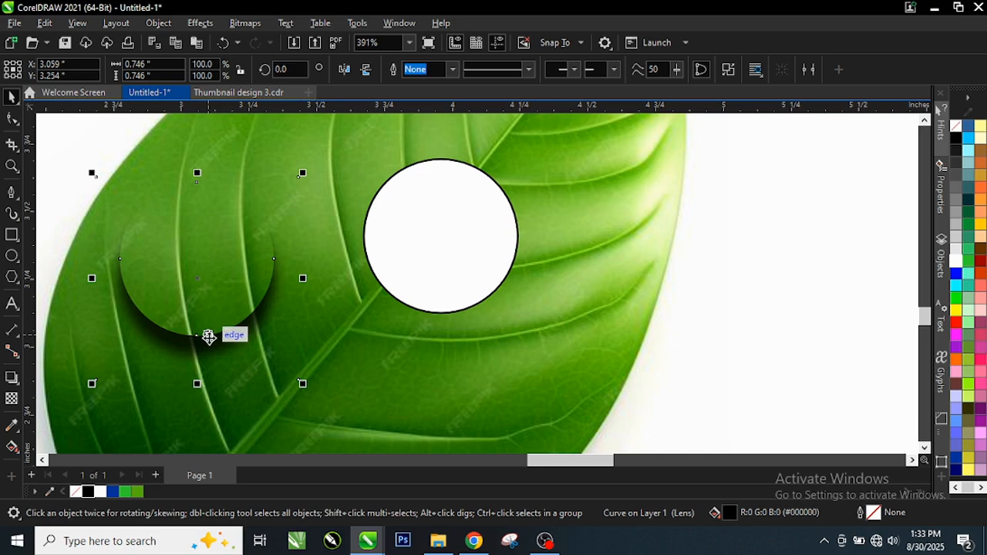
pyautogui.moveTo(430, 258); pyautogui.dragTo(511, 266)
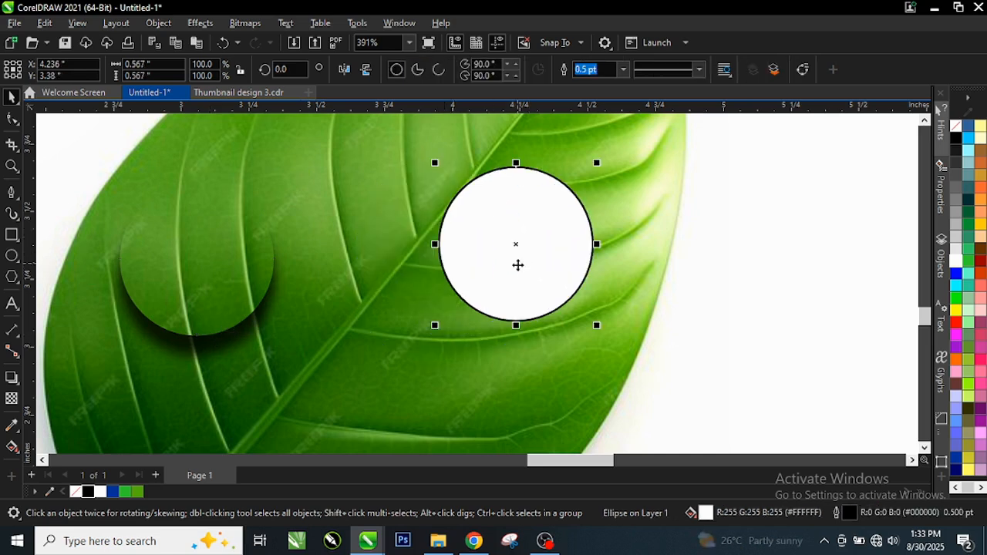
pyautogui.hotkey('ctrl', 'z')
pyautogui.hotkey('ctrl', 'z')
pyautogui.hotkey('ctrl', 'z')
pyautogui.hotkey('ctrl', 'z')
pyautogui.hotkey('ctrl', 'z')
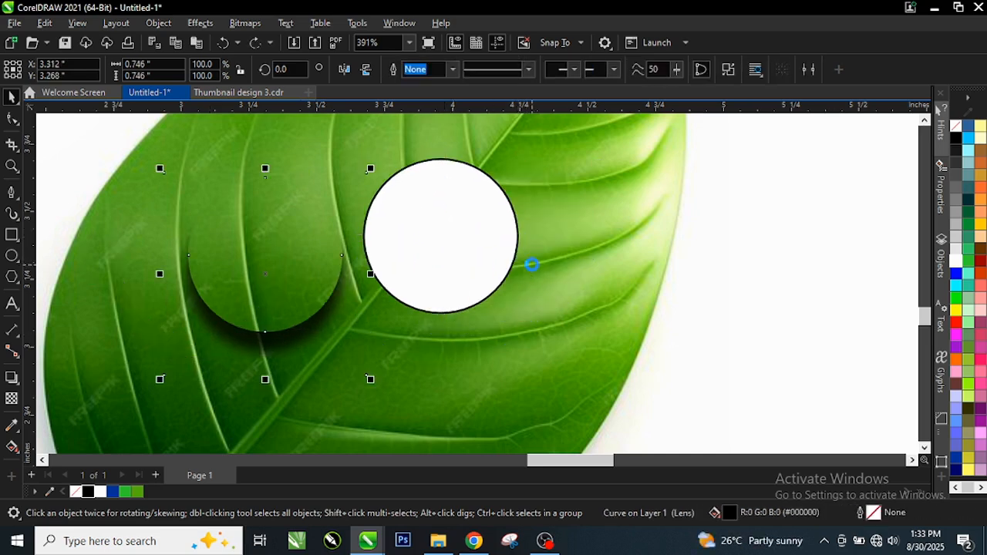
pyautogui.click(784, 196)
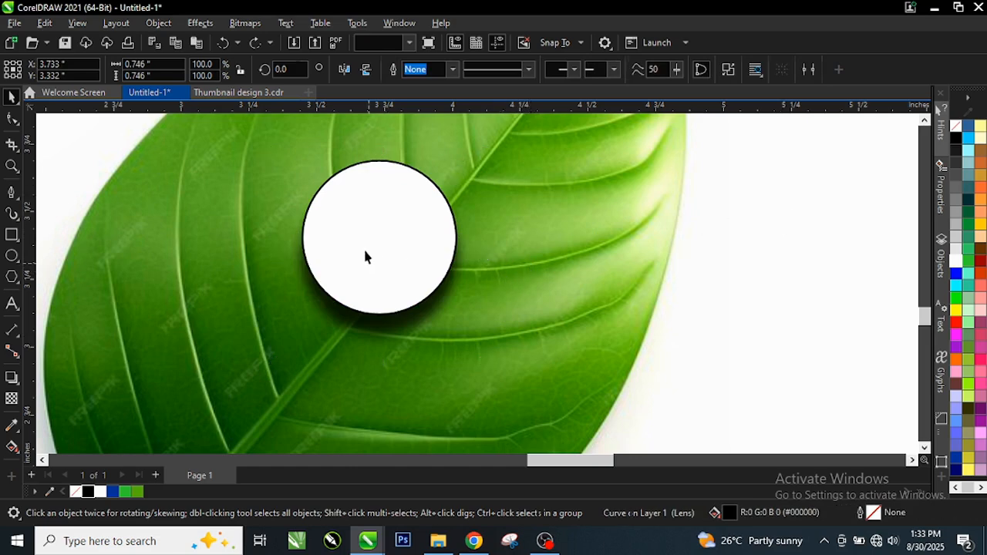
# Step: Remove the fill from the white circle above the trimmed shadow
pyautogui.scroll(1, 389, 236)
pyautogui.scroll(-1, 389, 237)
pyautogui.scroll(2, 393, 220)
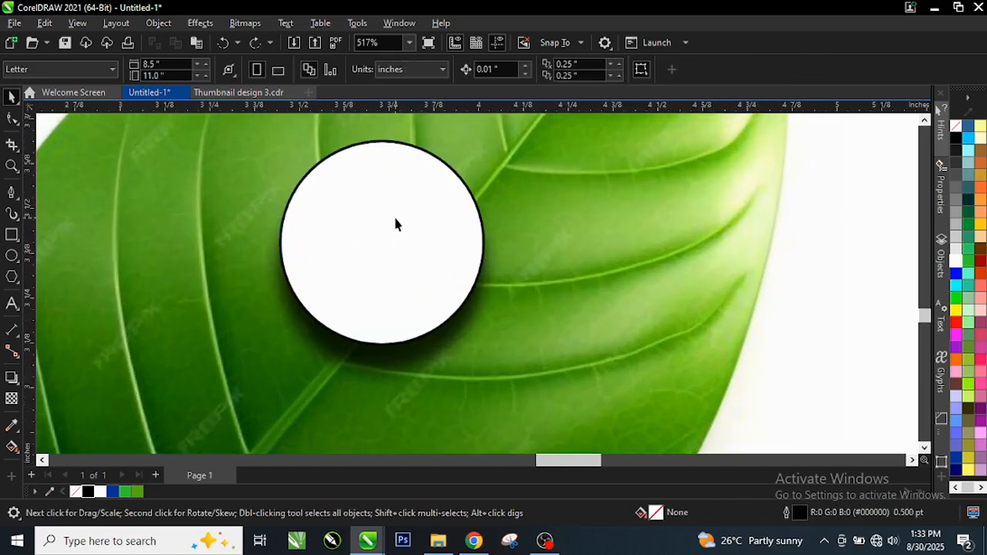
pyautogui.click(393, 216)
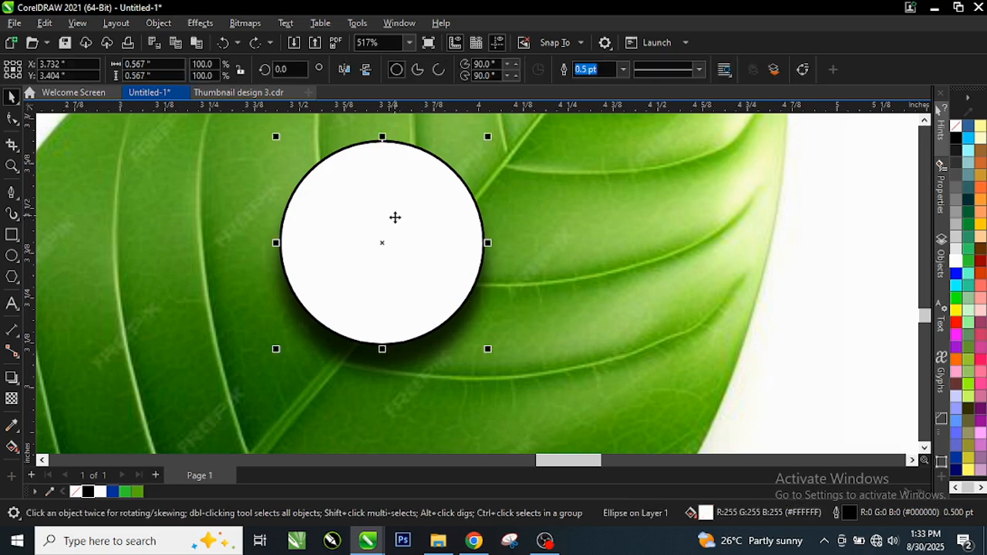
pyautogui.click(956, 131)
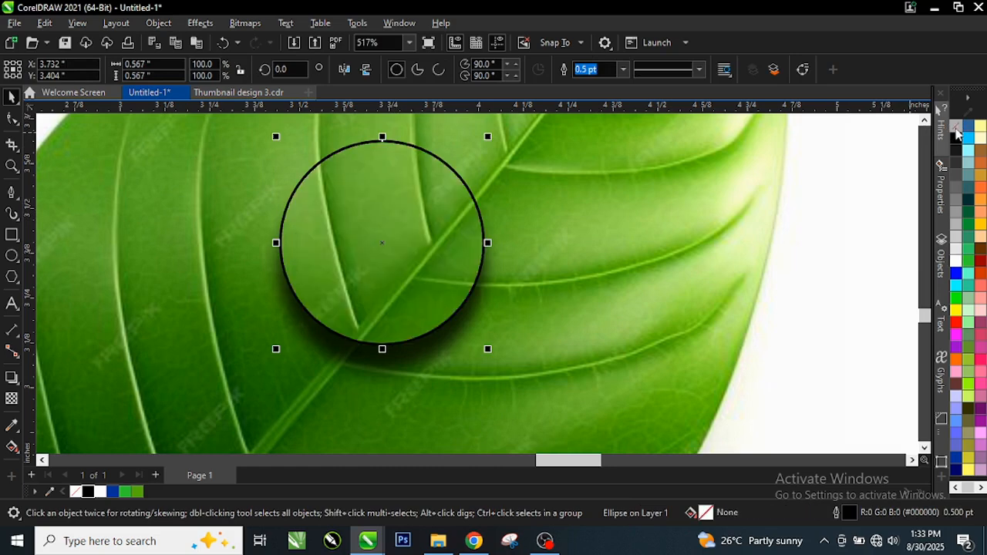
# Step: Try a perspective drop shadow starting from the top edge of the unfilled circle, and clear it
pyautogui.scroll(2, 412, 296)
pyautogui.scroll(-2, 358, 292)
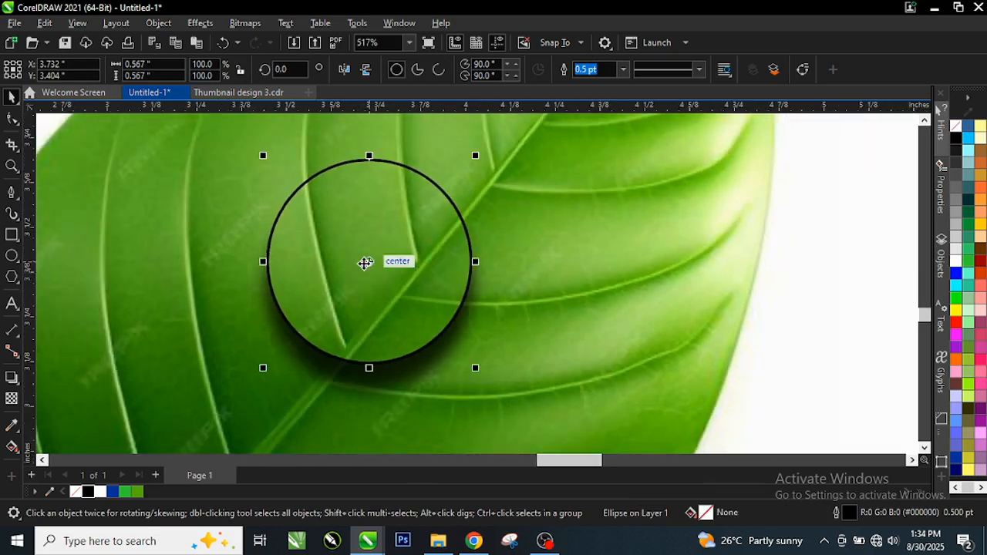
pyautogui.scroll(1, 378, 205)
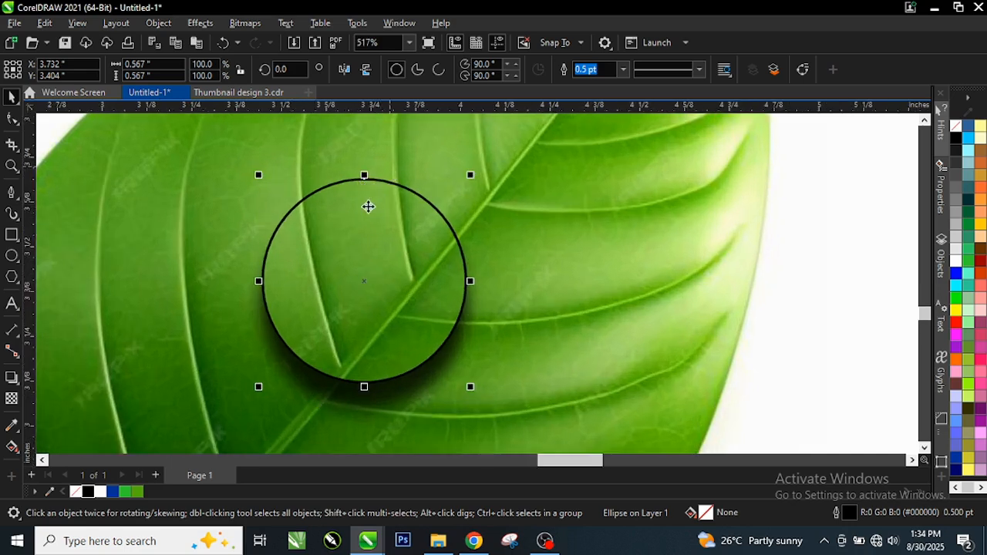
pyautogui.click(11, 377)
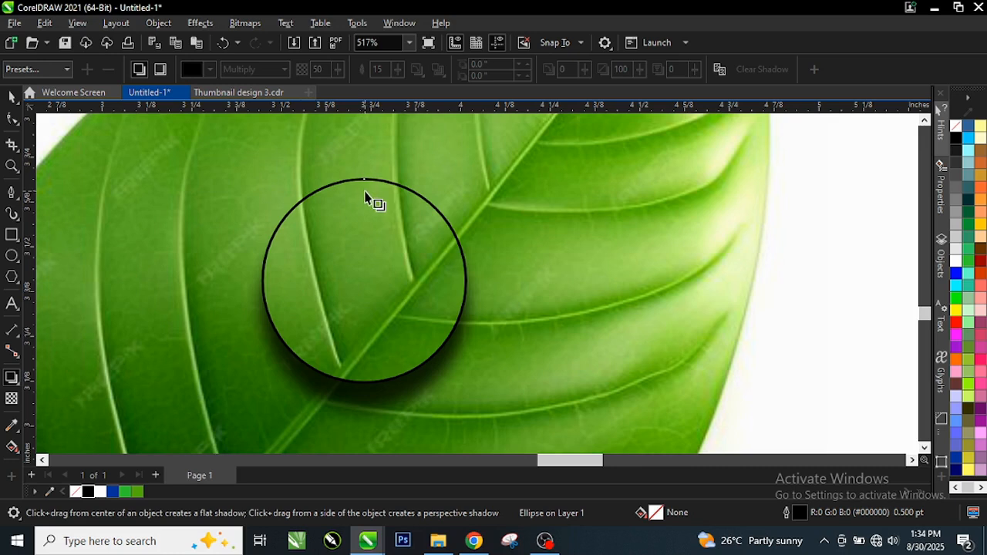
pyautogui.moveTo(364, 179); pyautogui.dragTo(364, 381)
pyautogui.click(365, 382)
pyautogui.moveTo(364, 179); pyautogui.dragTo(391, 353)
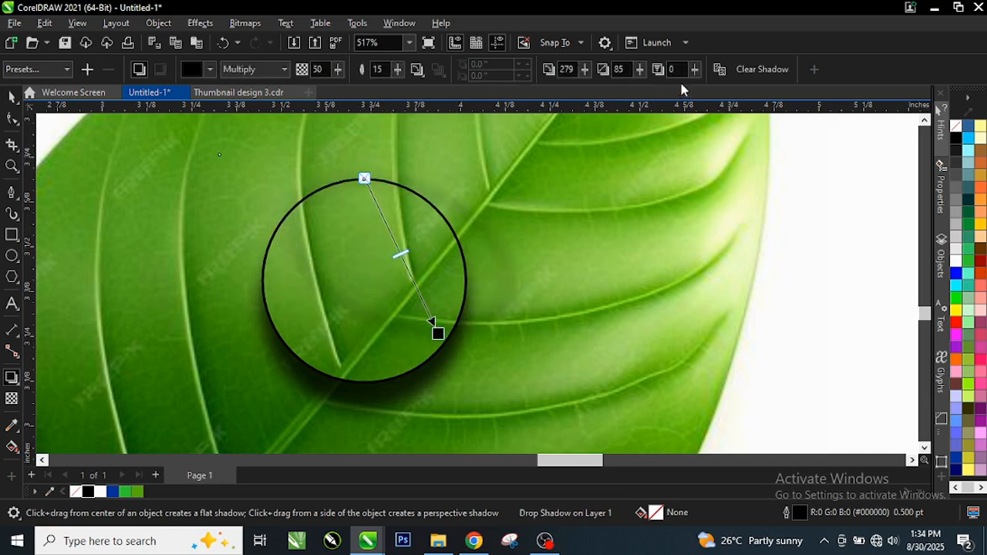
pyautogui.click(762, 69)
# Step: Apply an inner shadow to the unfilled circle from its centre, offset straight down by about 0.087 inches
pyautogui.scroll(2, 306, 345)
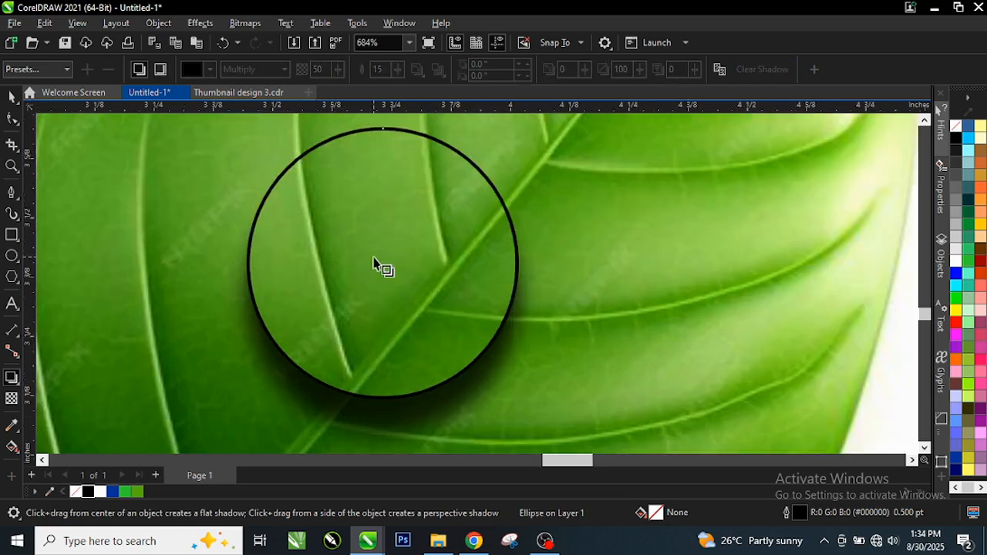
pyautogui.moveTo(381, 263); pyautogui.dragTo(382, 438)
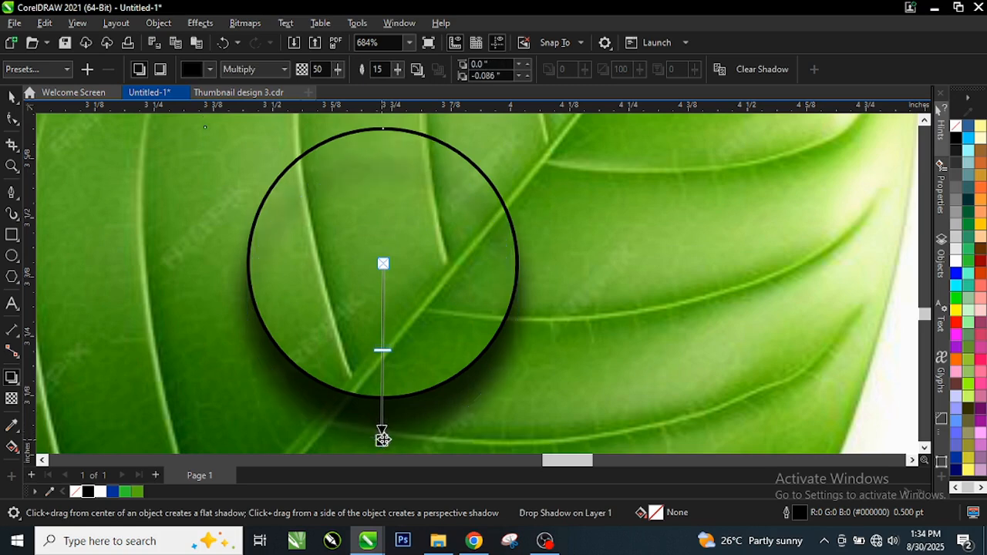
pyautogui.click(161, 70)
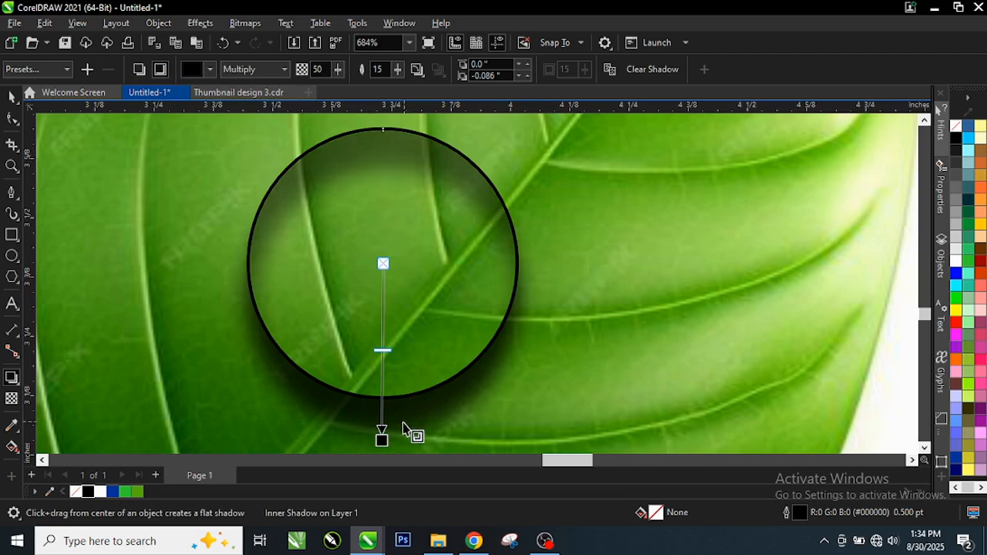
pyautogui.moveTo(380, 438); pyautogui.dragTo(383, 437)
pyautogui.press('space')
# Step: Remove the black outline from the circle with the inner shadow
pyautogui.scroll(-1, 397, 309)
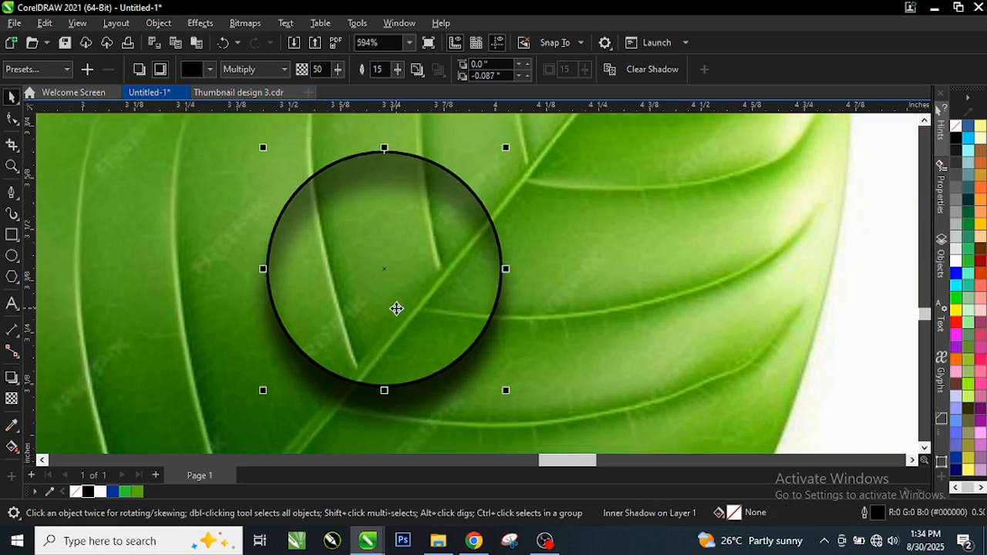
pyautogui.scroll(1, 404, 243)
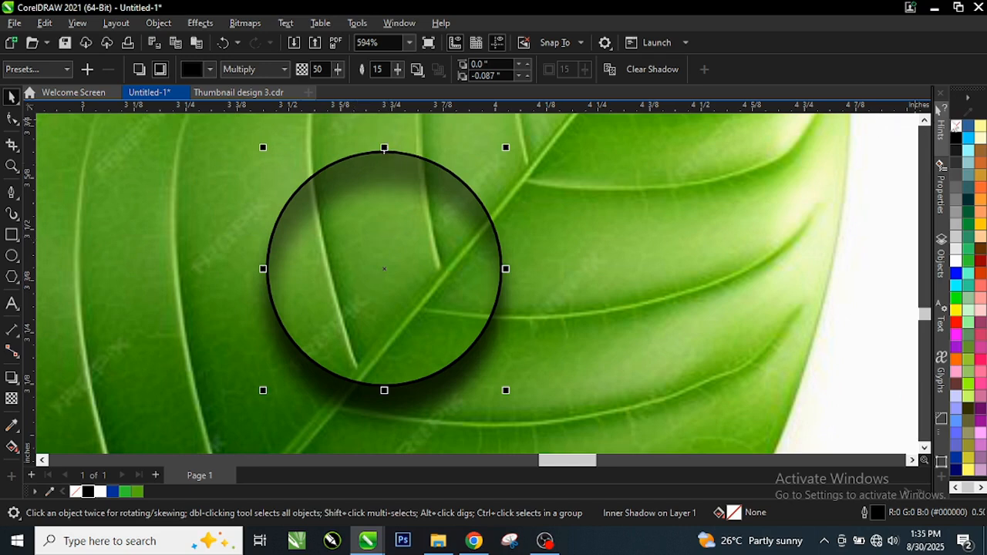
pyautogui.rightClick(957, 128)
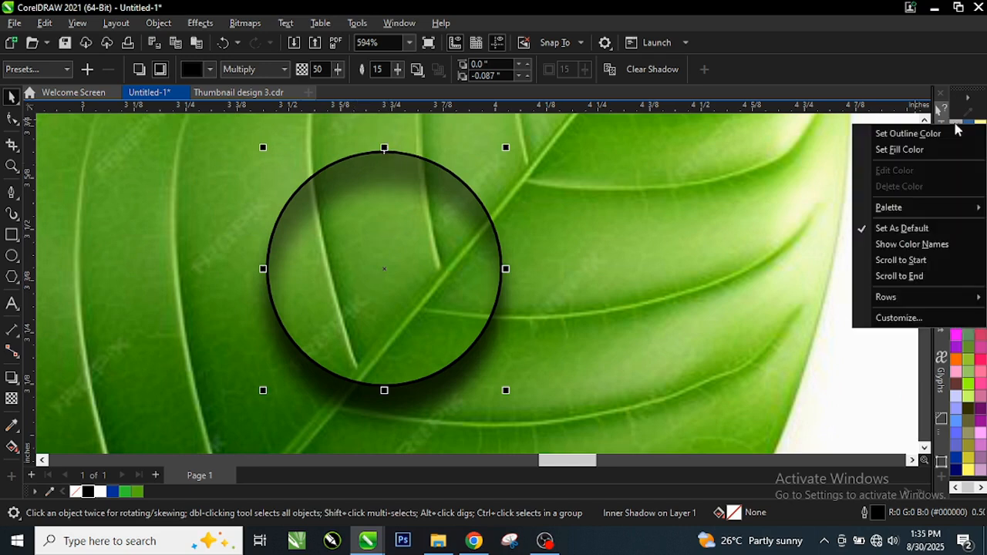
pyautogui.click(900, 139)
pyautogui.doubleClick(417, 253)
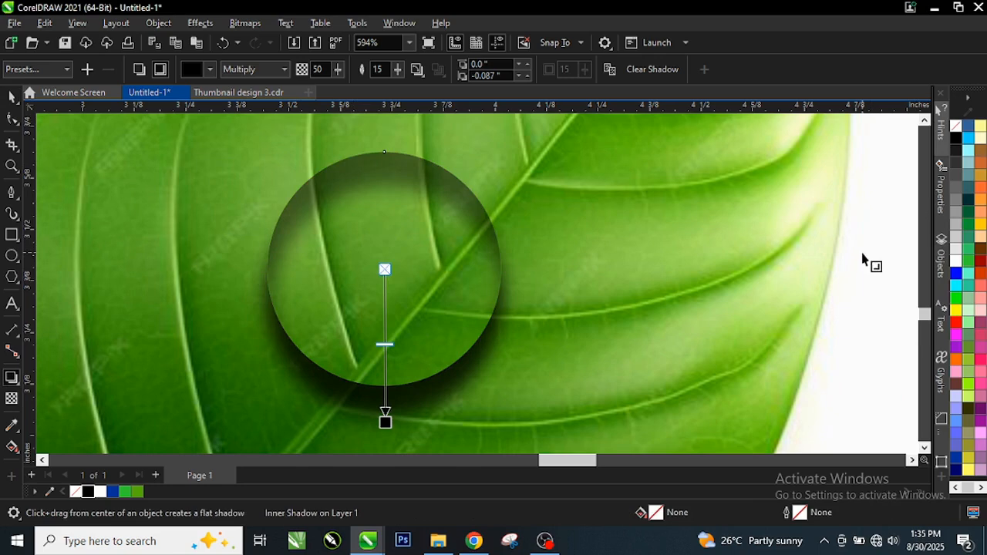
pyautogui.press('space')
pyautogui.click(245, 305)
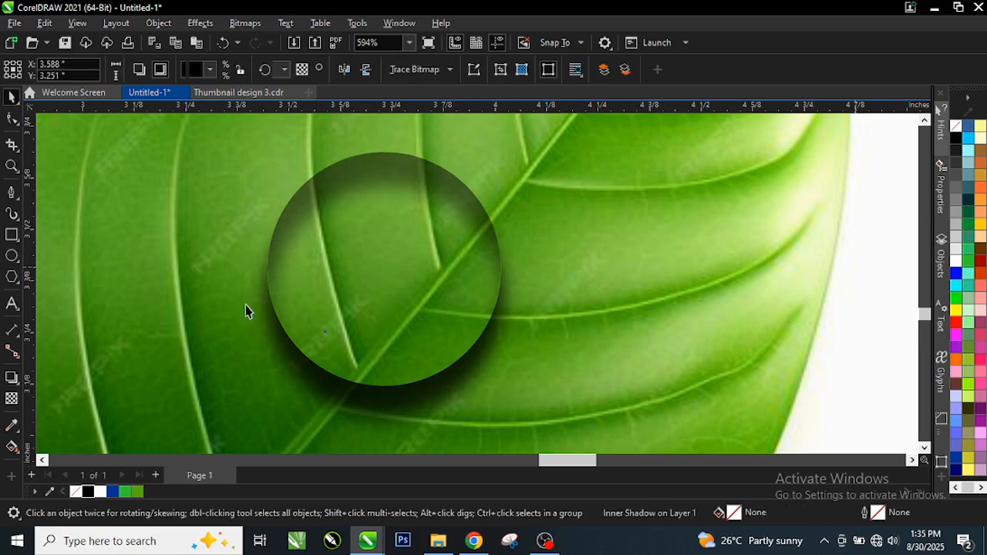
# Step: Draw a small flat ellipse inside the upper part of the circle and centre it horizontally on the circle
pyautogui.click(12, 259)
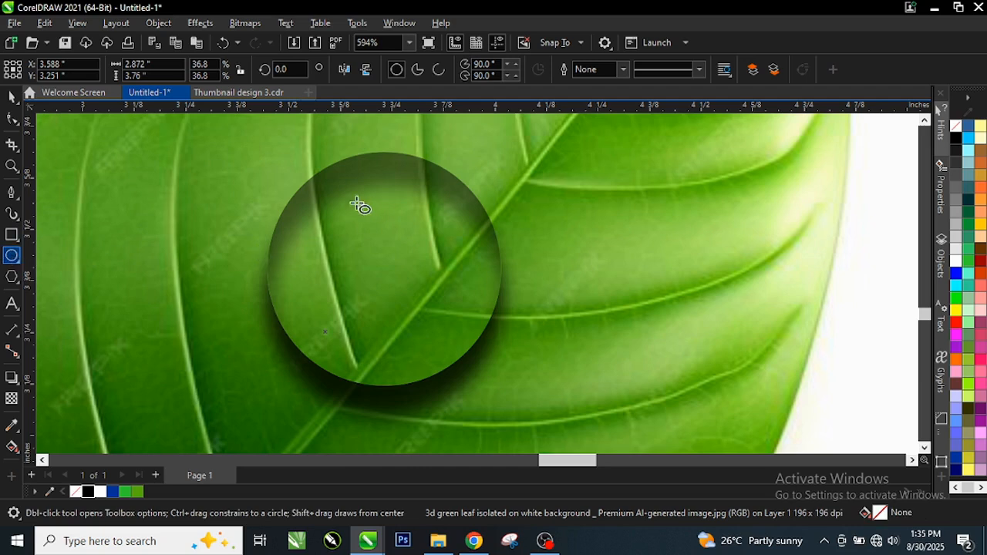
pyautogui.moveTo(344, 173); pyautogui.dragTo(446, 215)
pyautogui.hotkey('ctrl', 'z')
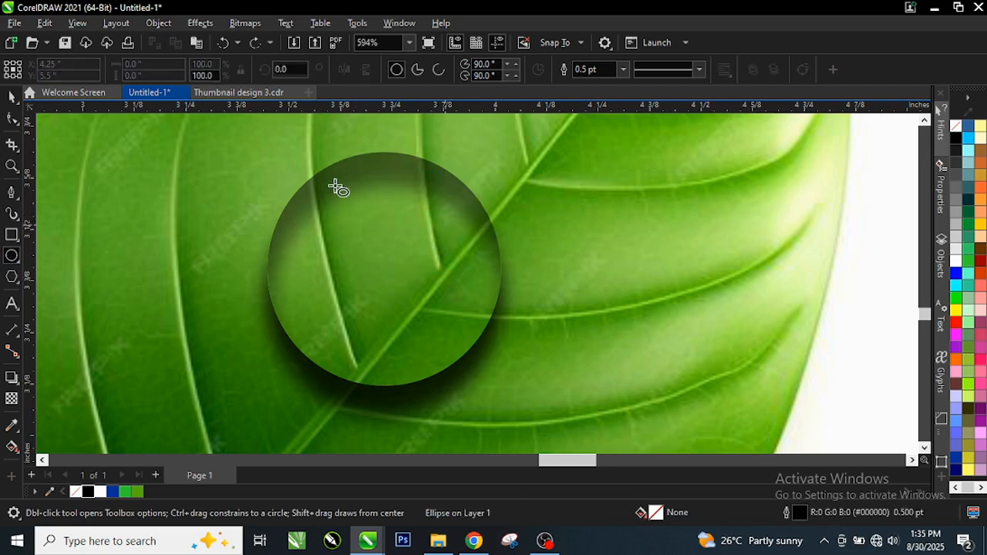
pyautogui.moveTo(345, 177)
pyautogui.mouseDown()
pyautogui.moveTo(441, 214)
pyautogui.moveTo(437, 234)
pyautogui.moveTo(389, 225)
pyautogui.mouseUp()
pyautogui.press('space')
pyautogui.keyDown('shift'); pyautogui.click(437, 272); pyautogui.keyUp('shift')
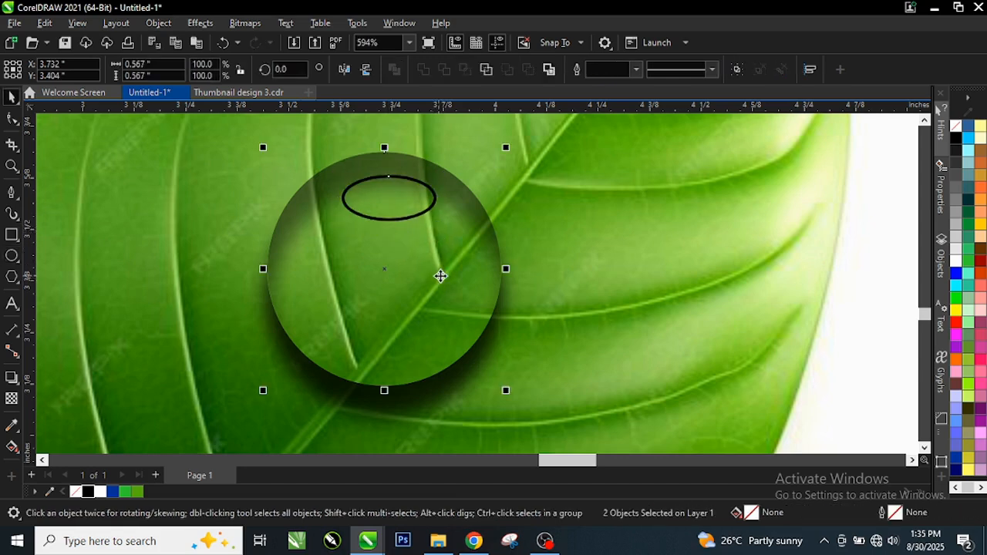
pyautogui.press('c')
# Step: Resize the ellipse to about 0.307 inches wide and 0.108 inches high, keeping it horizontally centred in the circle
pyautogui.click(367, 198)
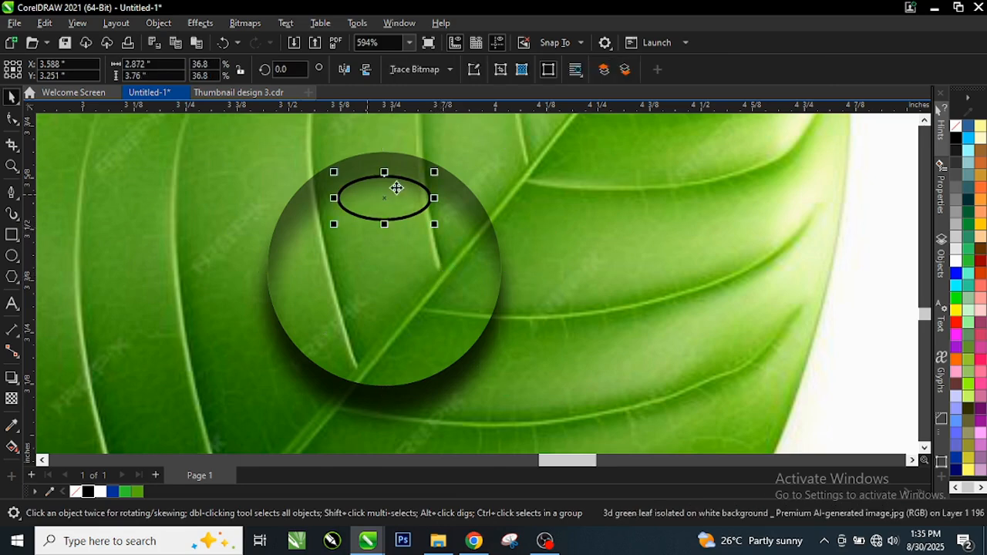
pyautogui.scroll(1, 394, 187)
pyautogui.moveTo(446, 202); pyautogui.dragTo(468, 163)
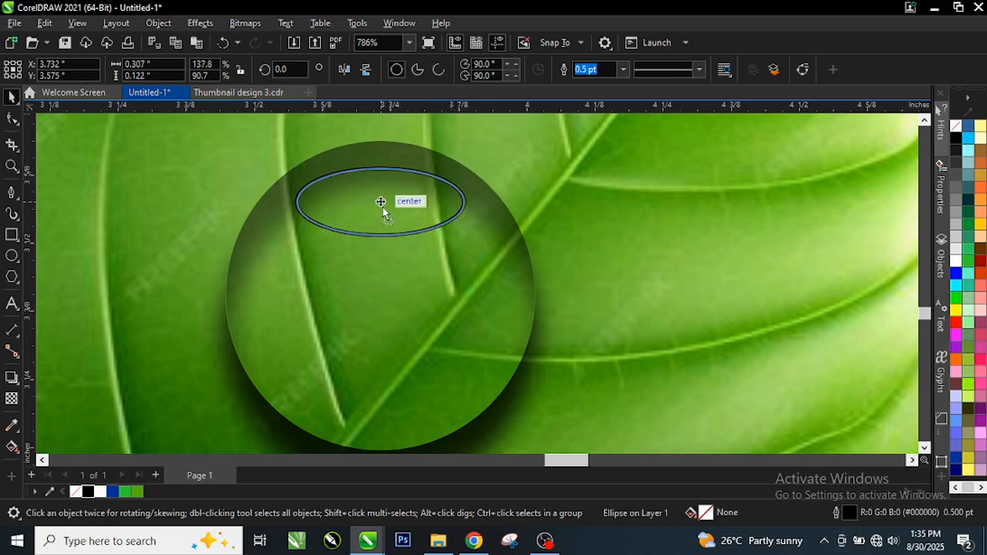
pyautogui.click(436, 262)
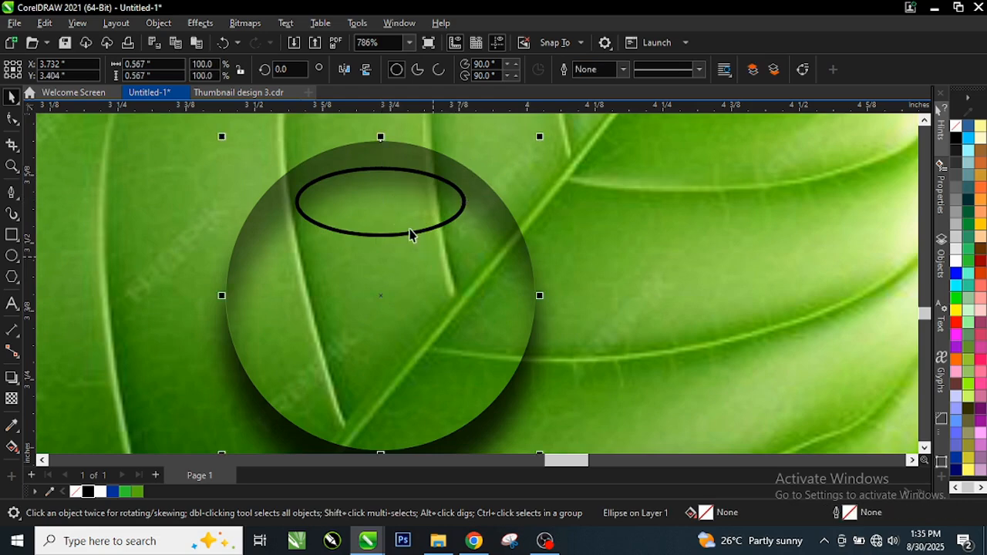
pyautogui.click(400, 235)
pyautogui.moveTo(382, 238); pyautogui.dragTo(386, 223)
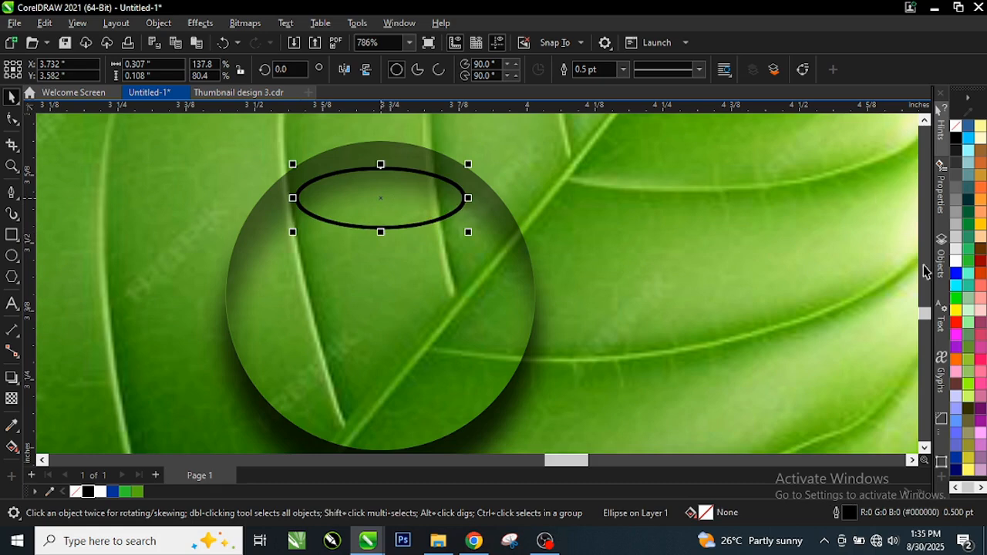
# Step: Fill the ellipse with white and set its outline width to Hairline
pyautogui.click(956, 261)
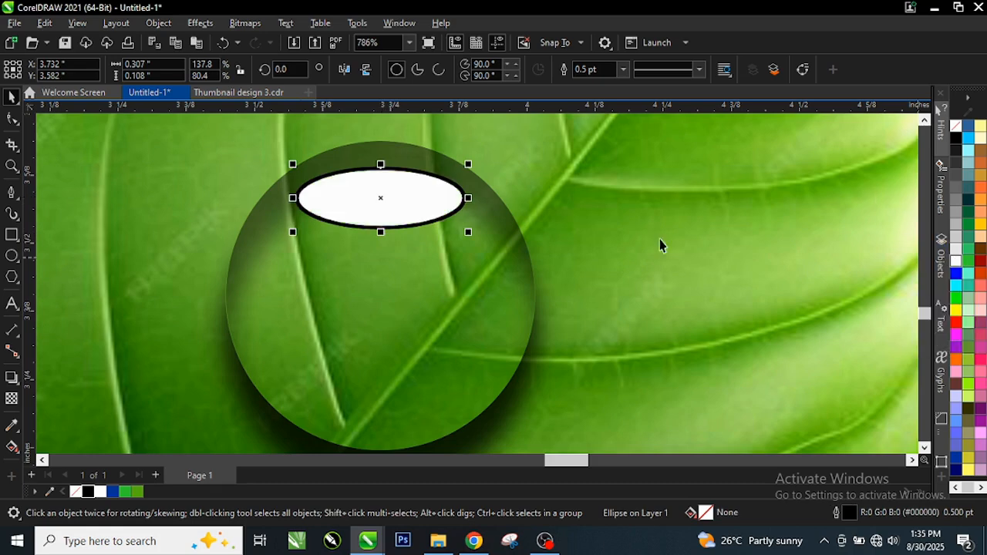
pyautogui.click(623, 69)
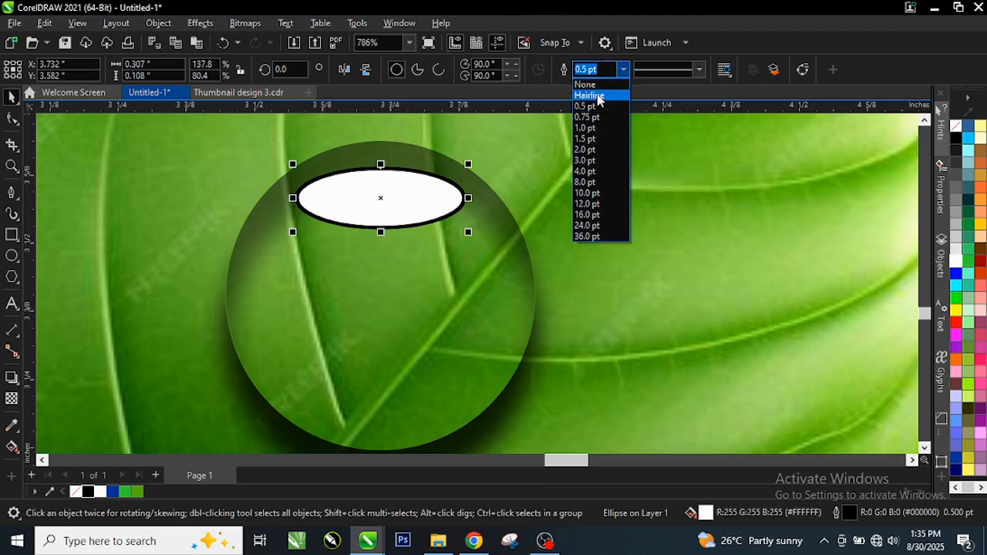
pyautogui.click(599, 100)
# Step: Convert the white ellipse to curves
pyautogui.scroll(2, 383, 194)
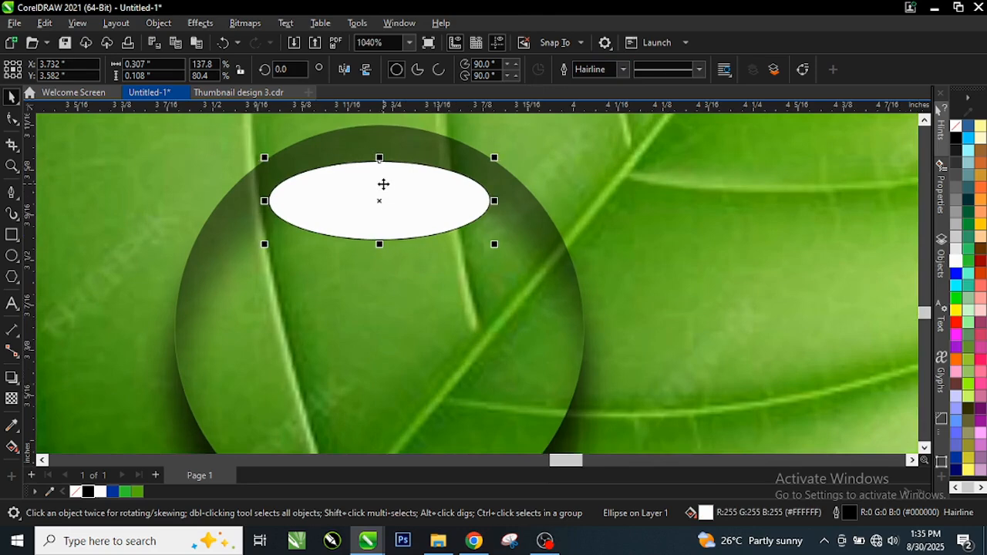
pyautogui.scroll(-1, 384, 185)
pyautogui.scroll(2, 387, 170)
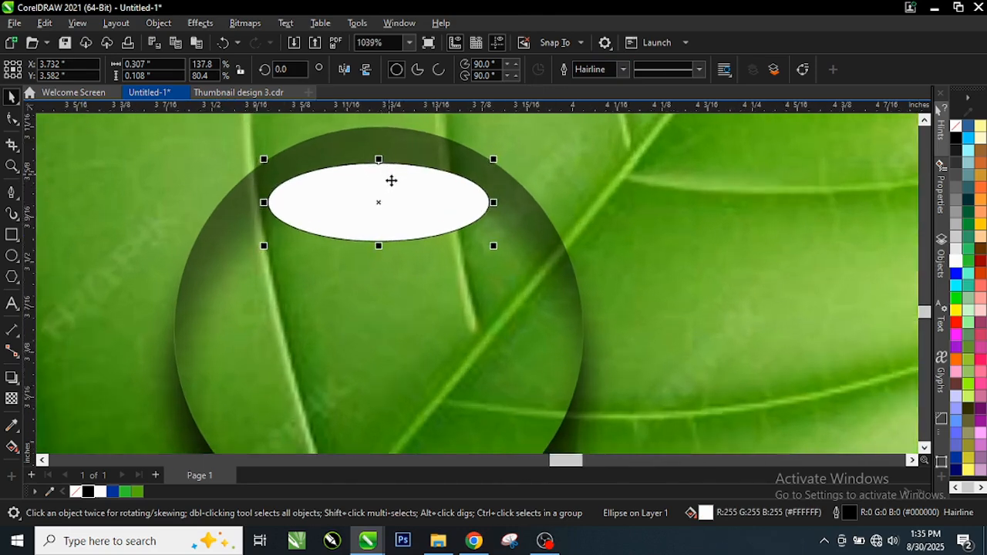
pyautogui.rightClick(389, 186)
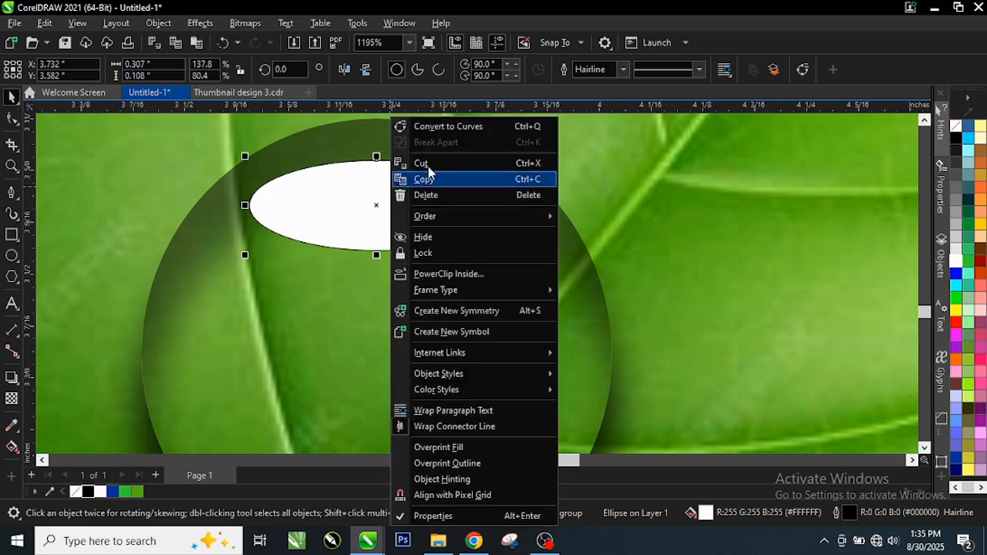
pyautogui.click(452, 127)
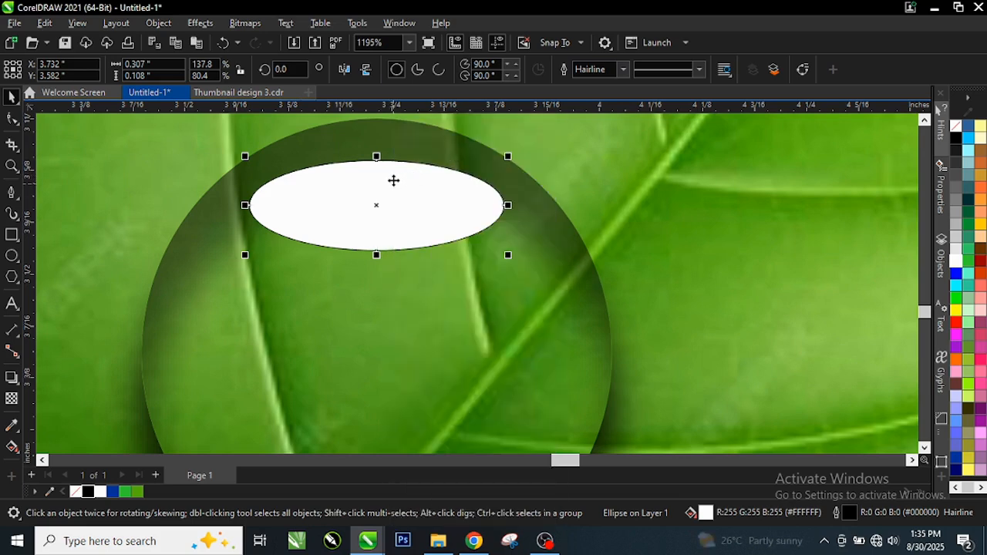
pyautogui.scroll(1, 392, 185)
pyautogui.rightClick(391, 192)
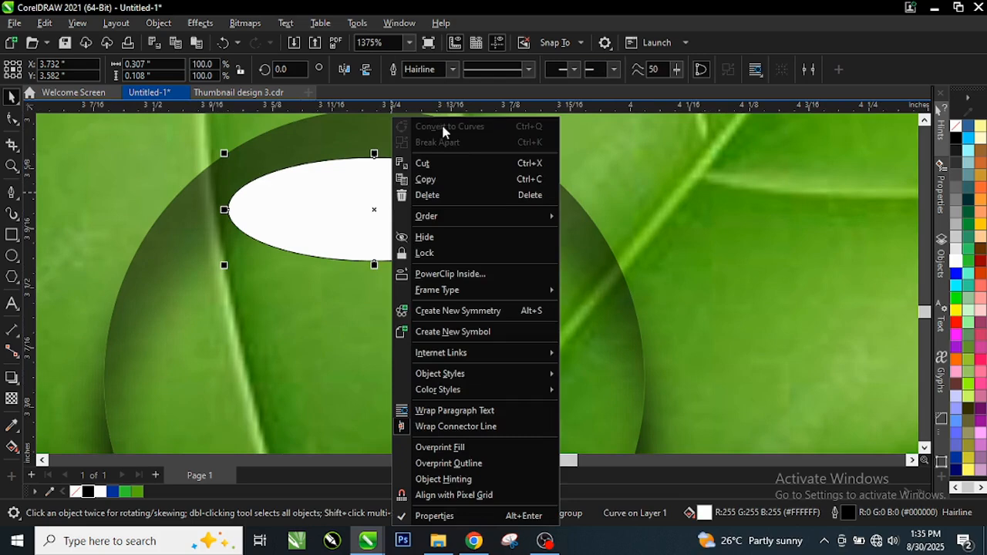
pyautogui.click(370, 193)
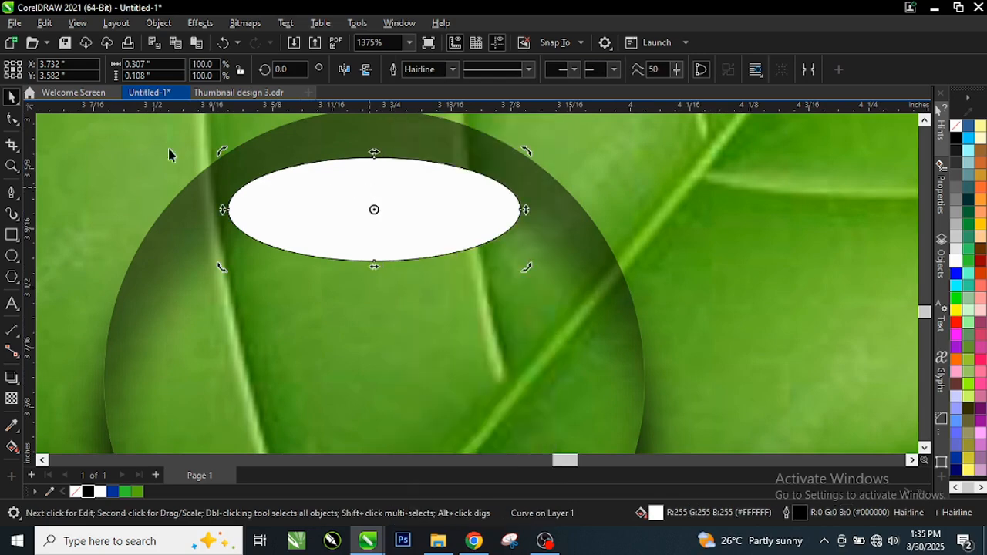
# Step: Move the white ellipse's top and bottom nodes upward together, reshaping it into a dome about 0.115 inches high beneath the circle's upper edge
pyautogui.click(10, 119)
pyautogui.moveTo(348, 132); pyautogui.dragTo(397, 281)
pyautogui.scroll(1, 370, 148)
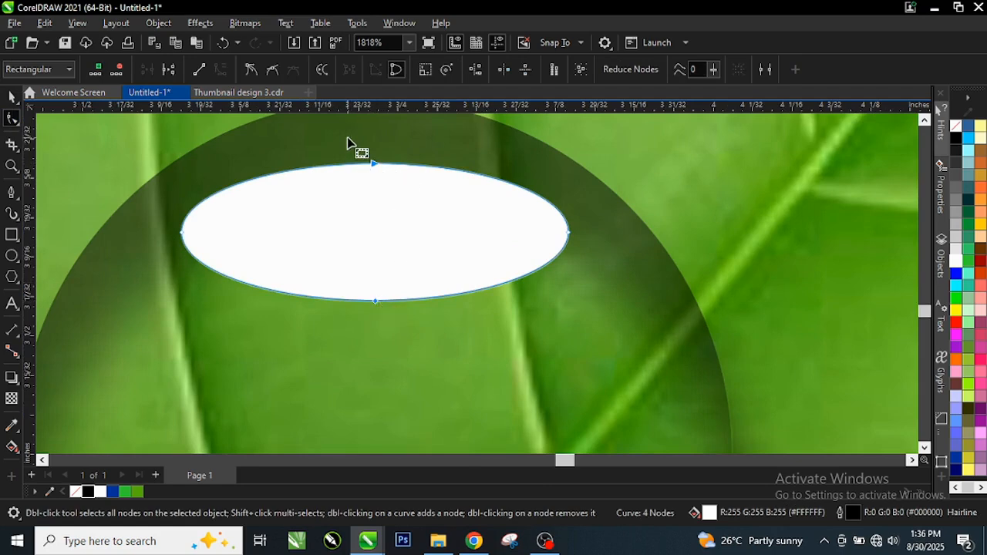
pyautogui.moveTo(340, 142); pyautogui.dragTo(417, 296)
pyautogui.scroll(1, 375, 165)
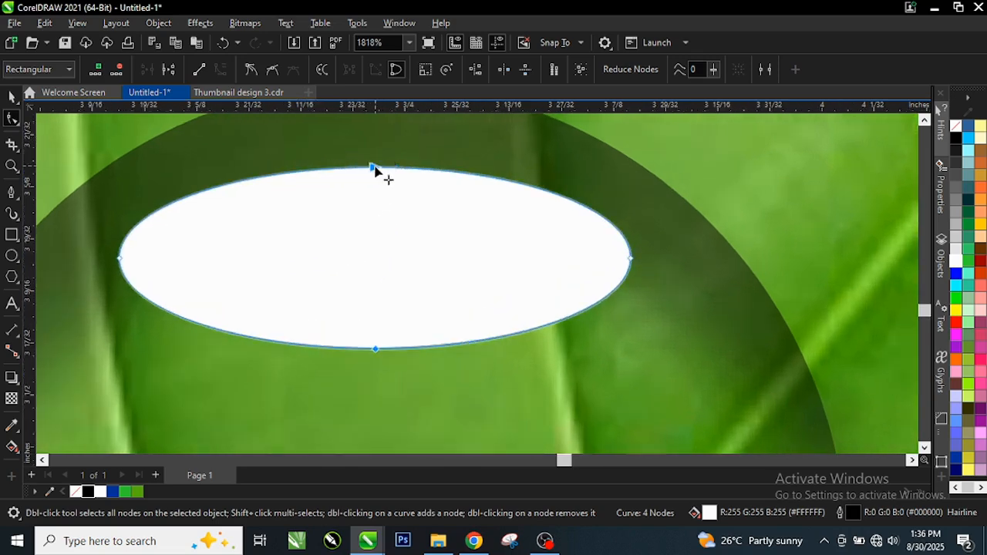
pyautogui.moveTo(375, 168); pyautogui.dragTo(375, 130)
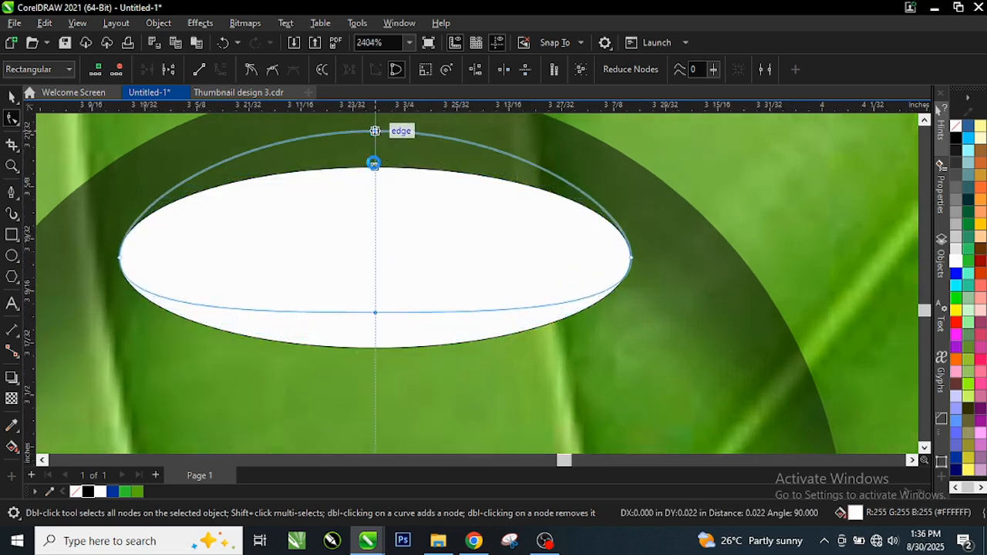
pyautogui.scroll(-2, 384, 229)
pyautogui.scroll(2, 377, 167)
pyautogui.moveTo(375, 179); pyautogui.dragTo(378, 140)
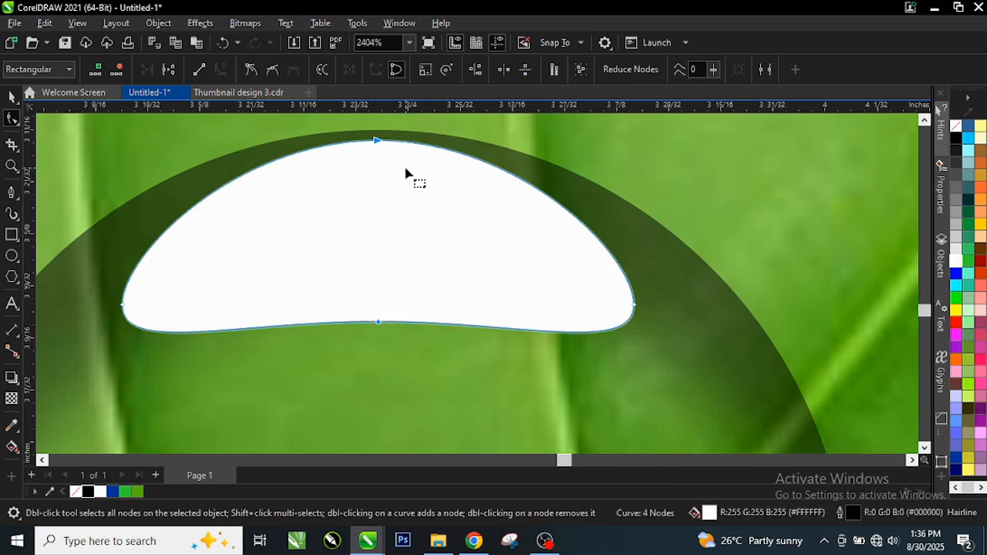
pyautogui.scroll(-4, 409, 178)
pyautogui.scroll(-2, 410, 187)
pyautogui.press('space')
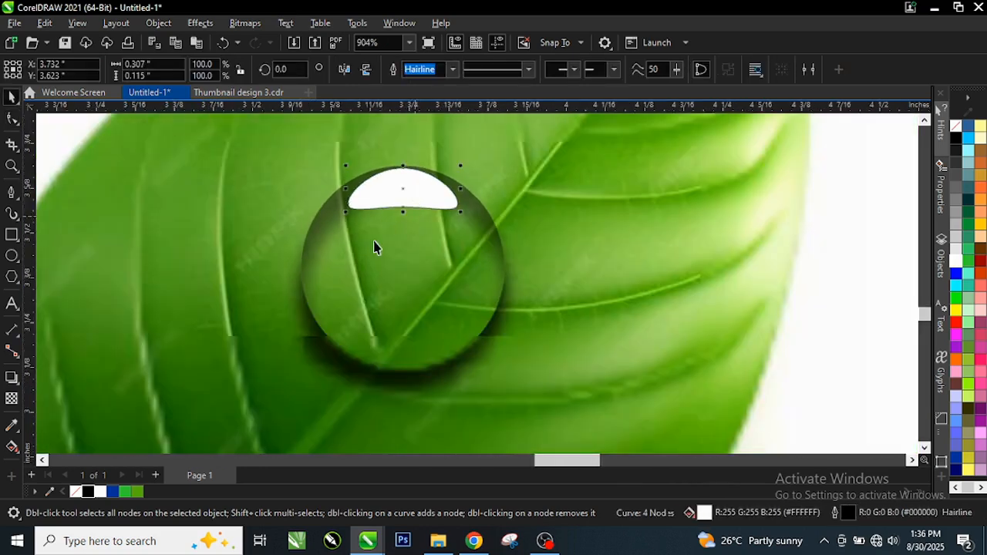
# Step: Draw a small flat ellipse about 0.137 inches wide and 0.058 inches high inside the lower end of the circle
pyautogui.click(19, 259)
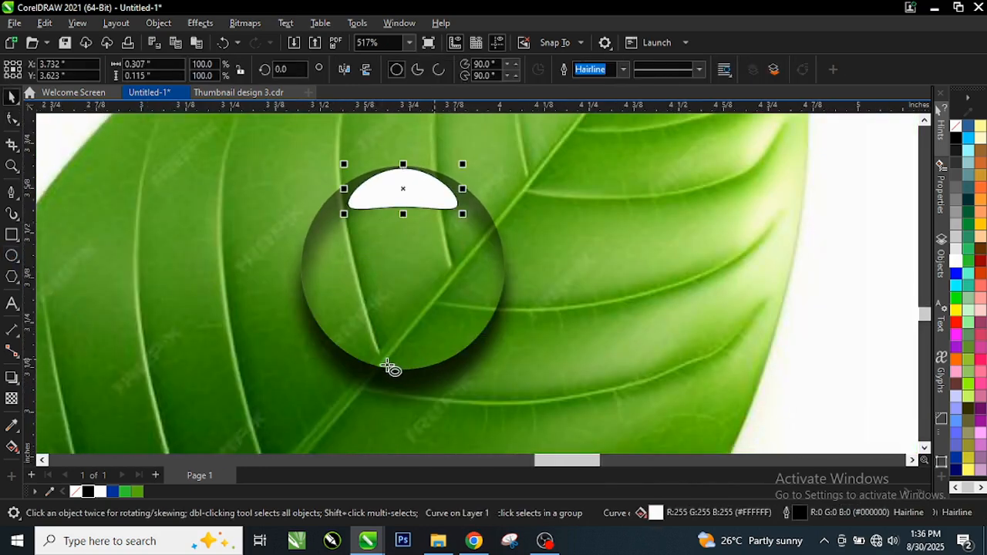
pyautogui.scroll(1, 382, 351)
pyautogui.moveTo(375, 340); pyautogui.dragTo(435, 367)
pyautogui.scroll(4, 432, 370)
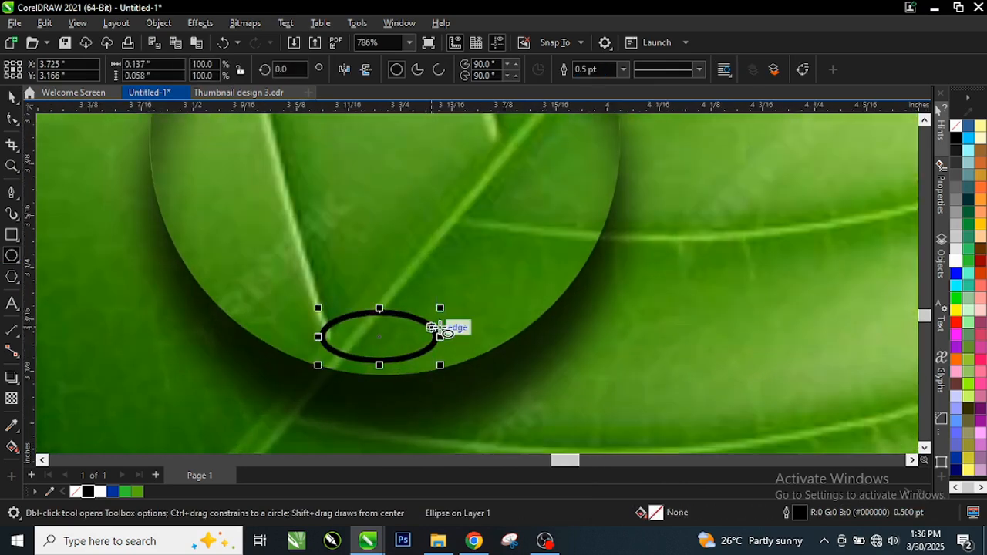
pyautogui.press('space')
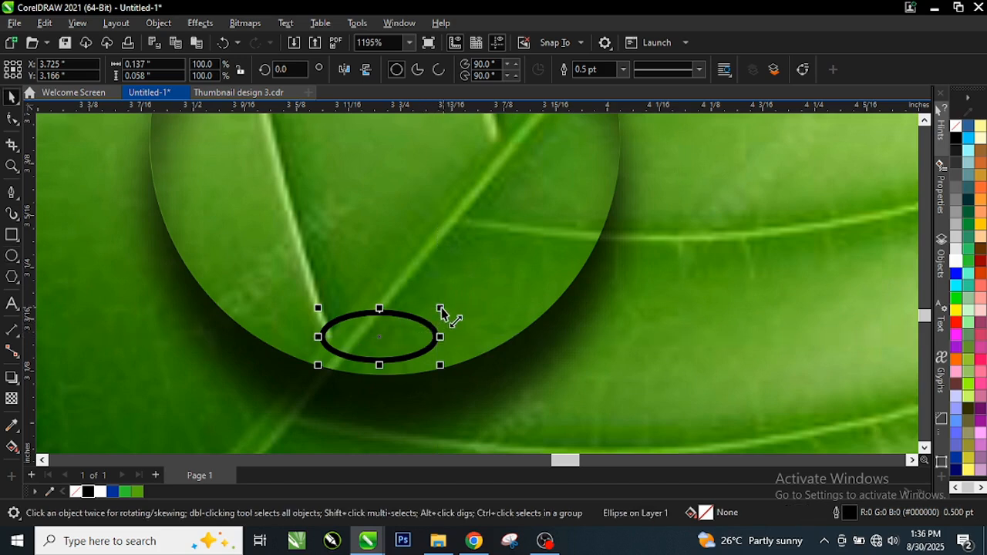
# Step: Enlarge the lower ellipse from its centre to about 0.182 by 0.077 inches and fill it with white
pyautogui.moveTo(441, 310); pyautogui.dragTo(462, 296)
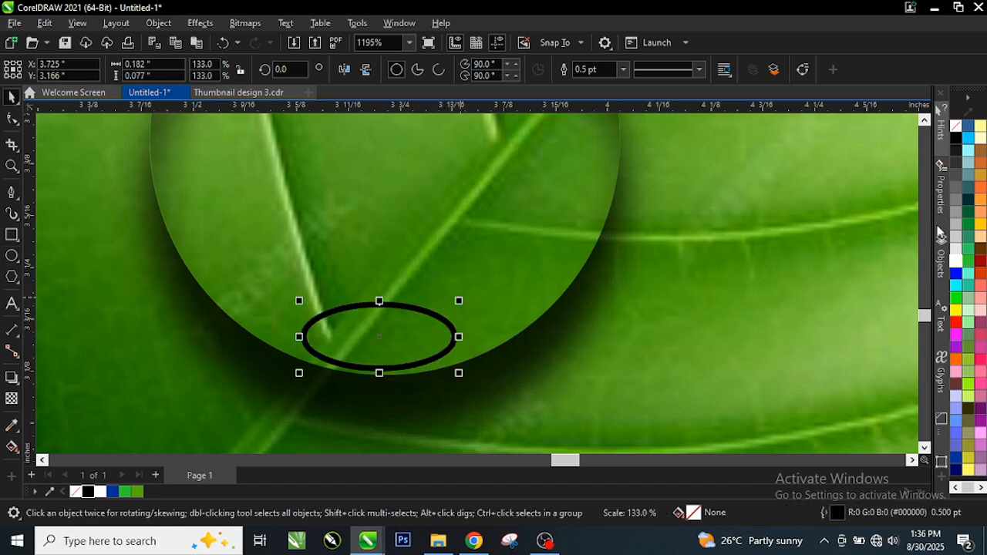
pyautogui.click(956, 261)
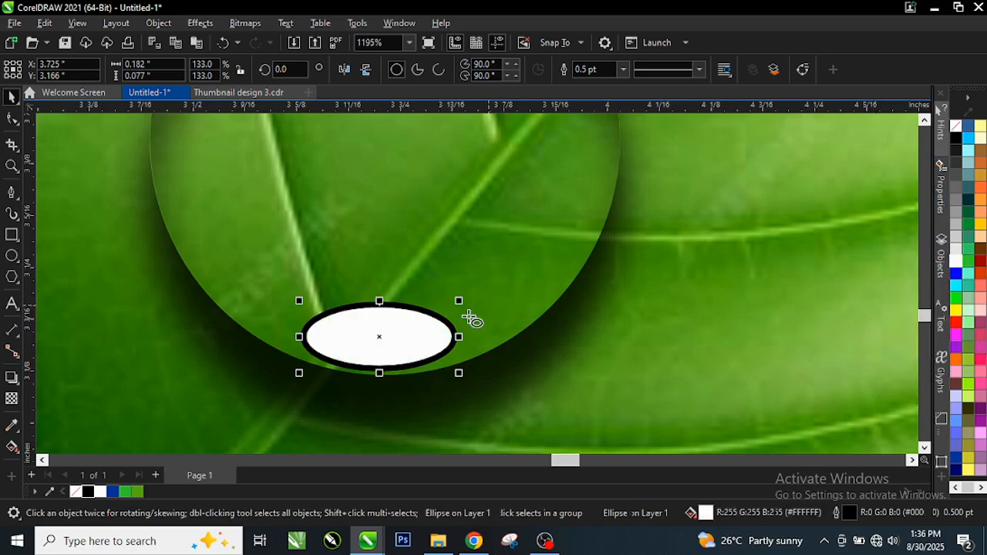
pyautogui.scroll(-3, 469, 315)
pyautogui.scroll(2, 452, 319)
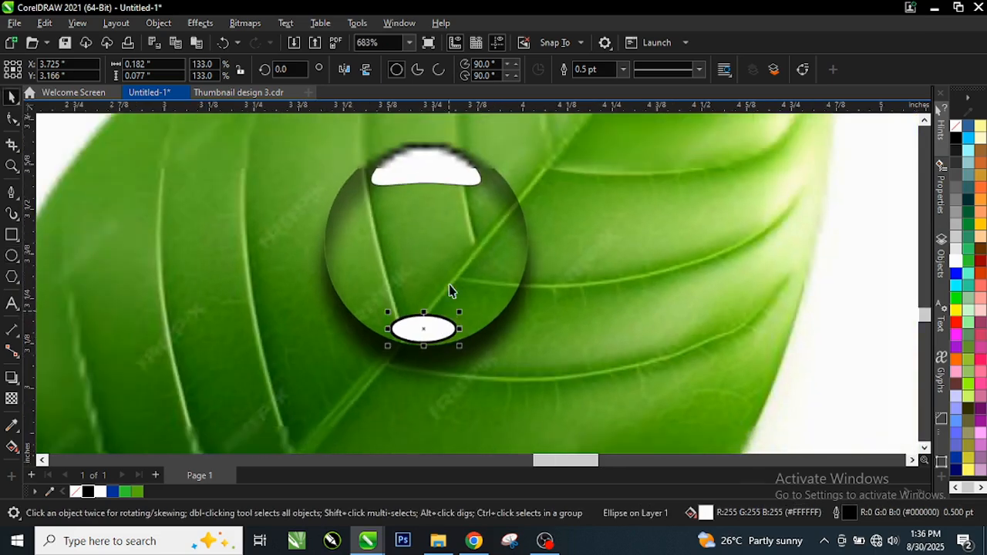
# Step: Apply a vertical linear fountain transparency to the dome-shaped highlight, fading from opaque above it to fully transparent below it
pyautogui.click(437, 161)
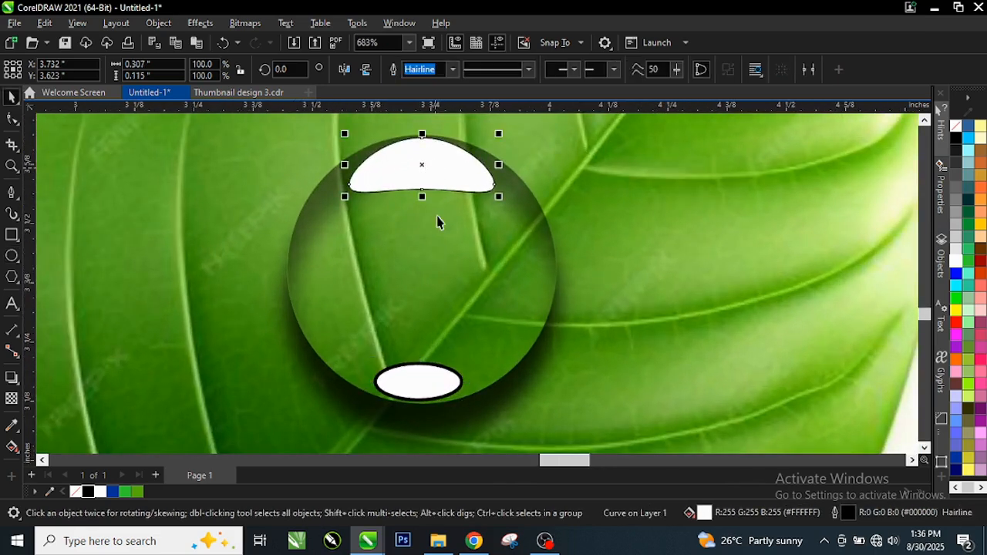
pyautogui.scroll(-1, 439, 147)
pyautogui.scroll(2, 440, 143)
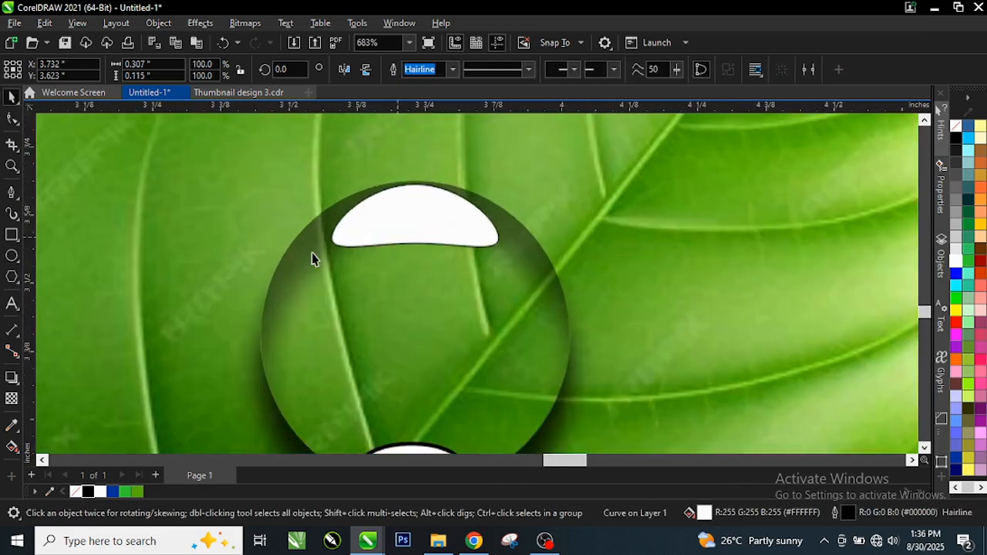
pyautogui.click(11, 399)
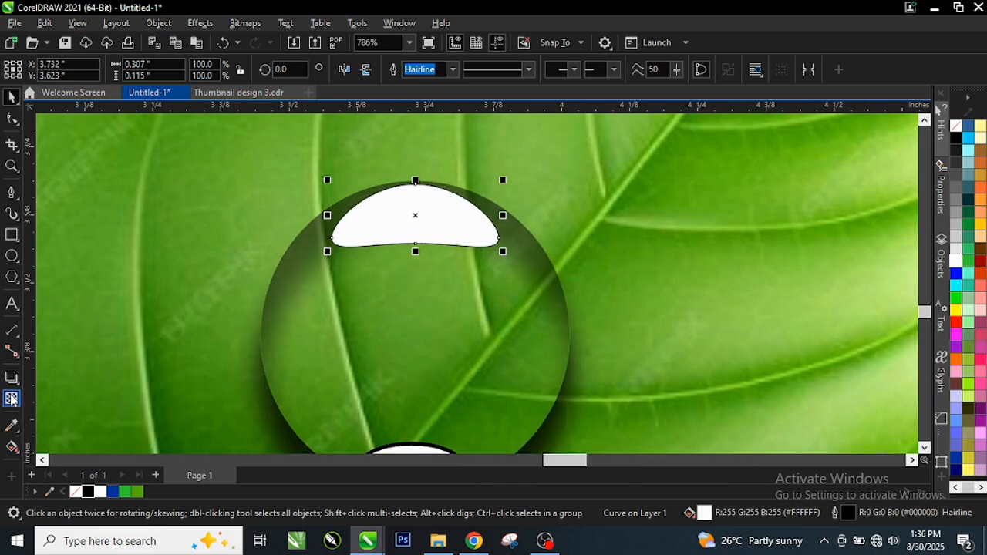
pyautogui.moveTo(419, 128); pyautogui.dragTo(418, 287)
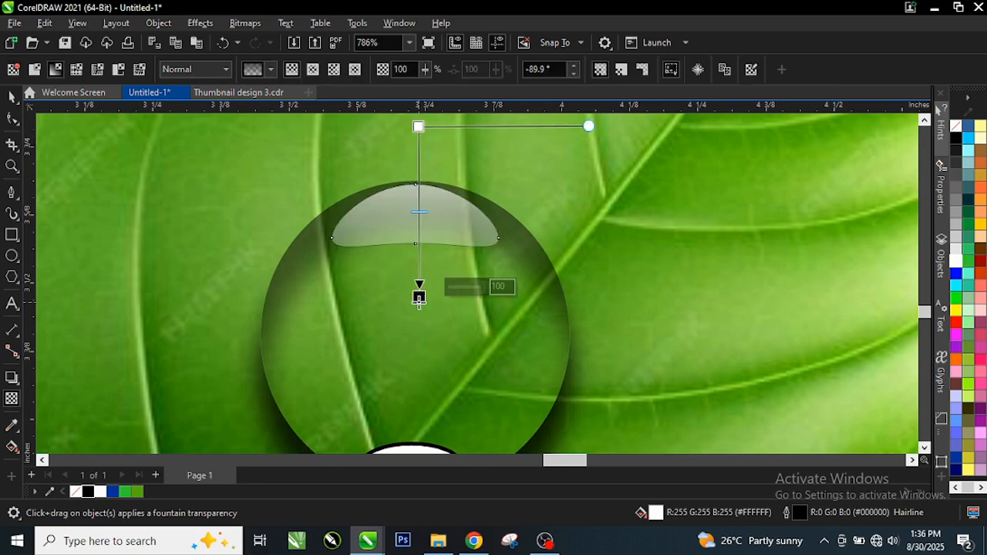
pyautogui.press('space')
pyautogui.scroll(-3, 365, 280)
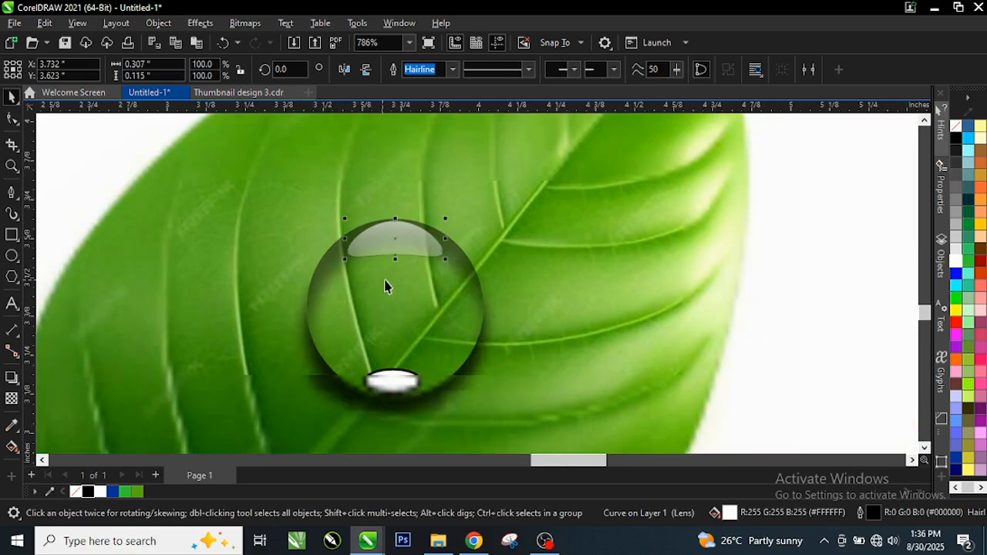
# Step: Apply a uniform transparency of 50 to the white ellipse at the lower end of the circle
pyautogui.scroll(1, 377, 343)
pyautogui.click(391, 368)
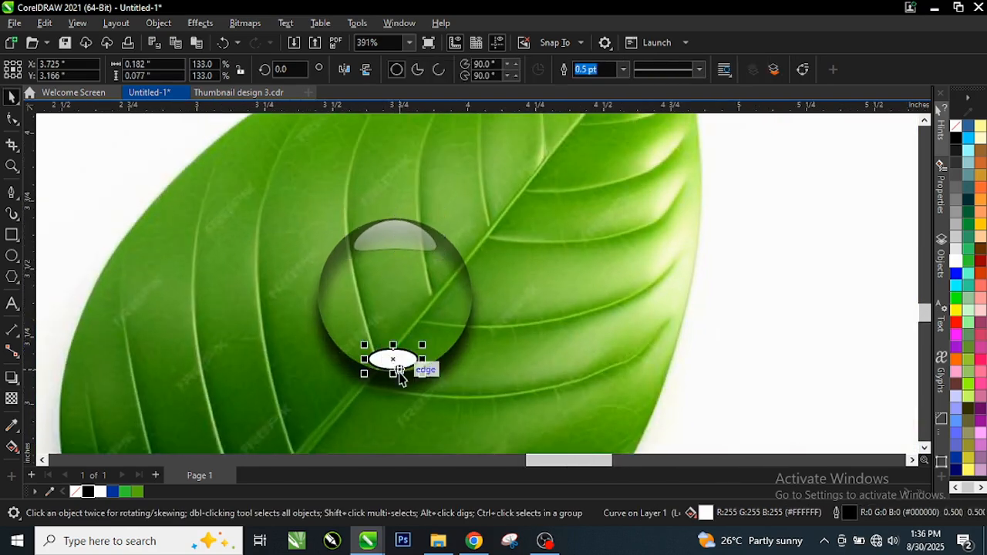
pyautogui.scroll(2, 394, 367)
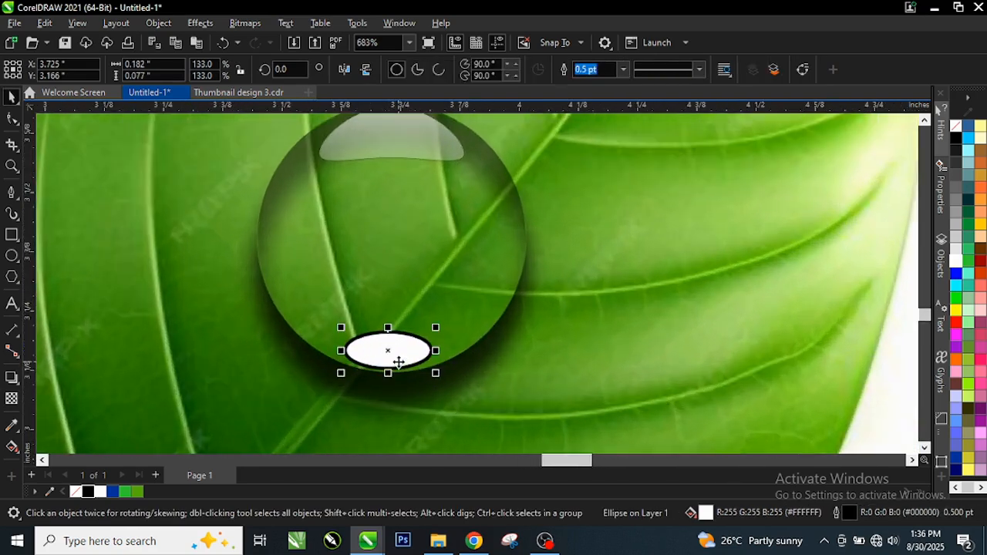
pyautogui.click(11, 399)
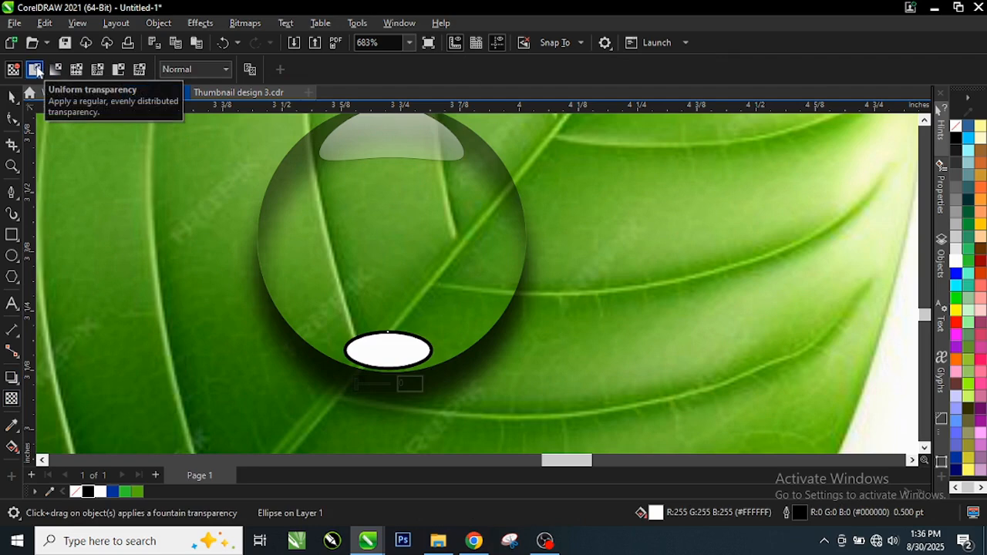
pyautogui.click(34, 70)
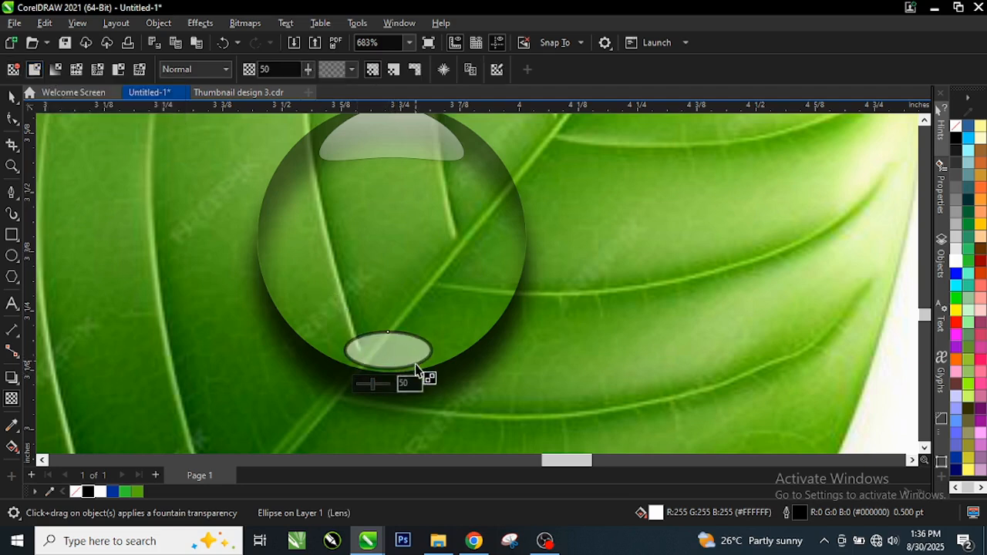
pyautogui.press('space')
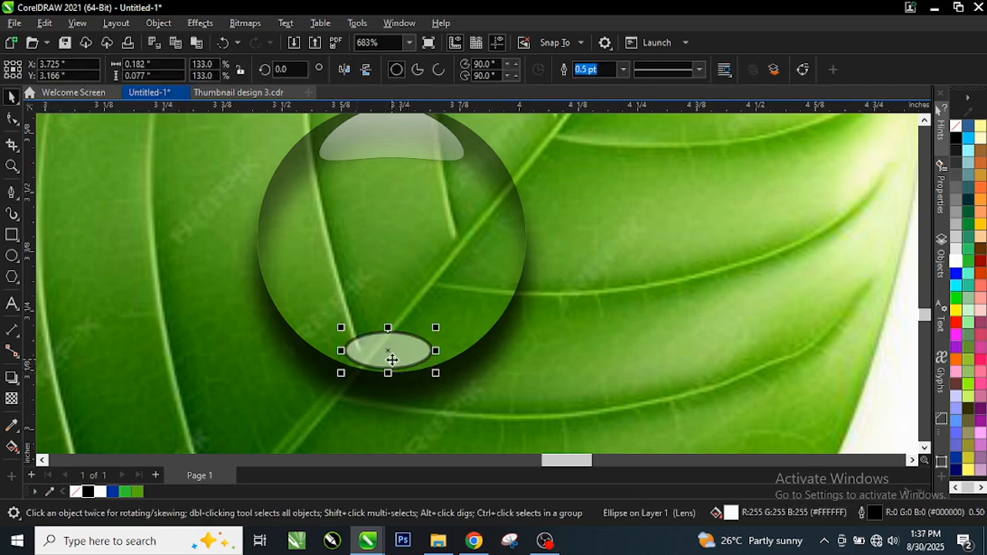
pyautogui.scroll(1, 395, 361)
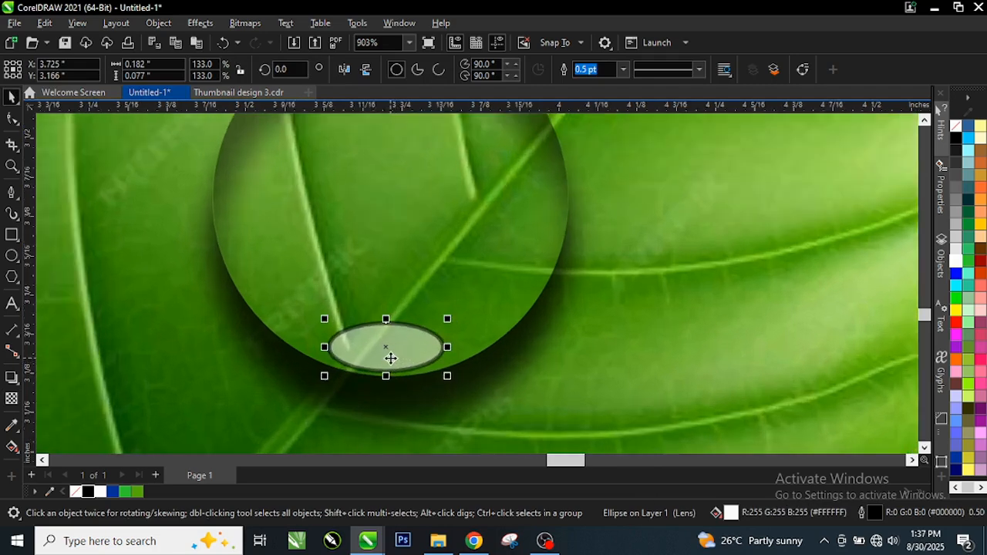
pyautogui.click(12, 397)
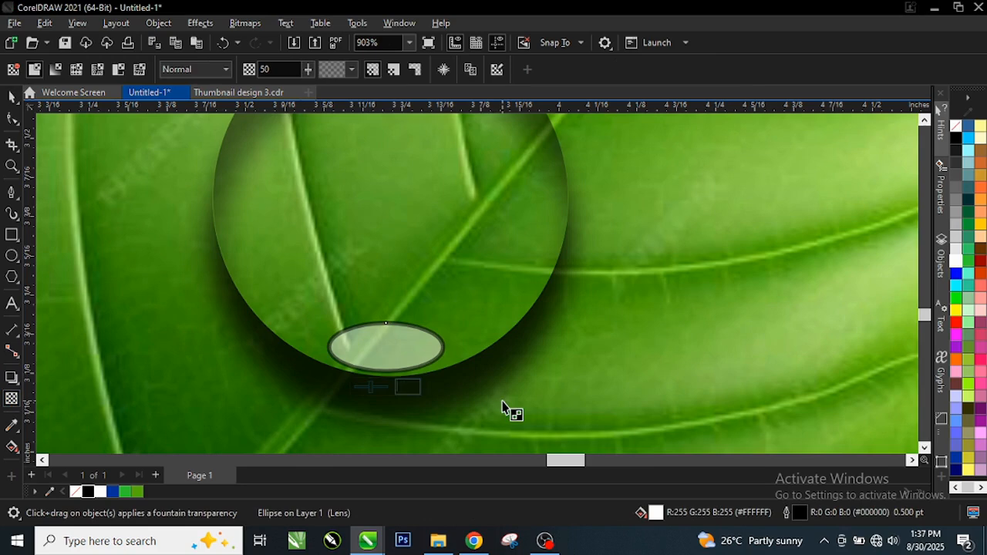
pyautogui.click(11, 96)
# Step: Remove the outline from both the dome-shaped highlight and the lower ellipse, and deselect them
pyautogui.scroll(-3, 392, 363)
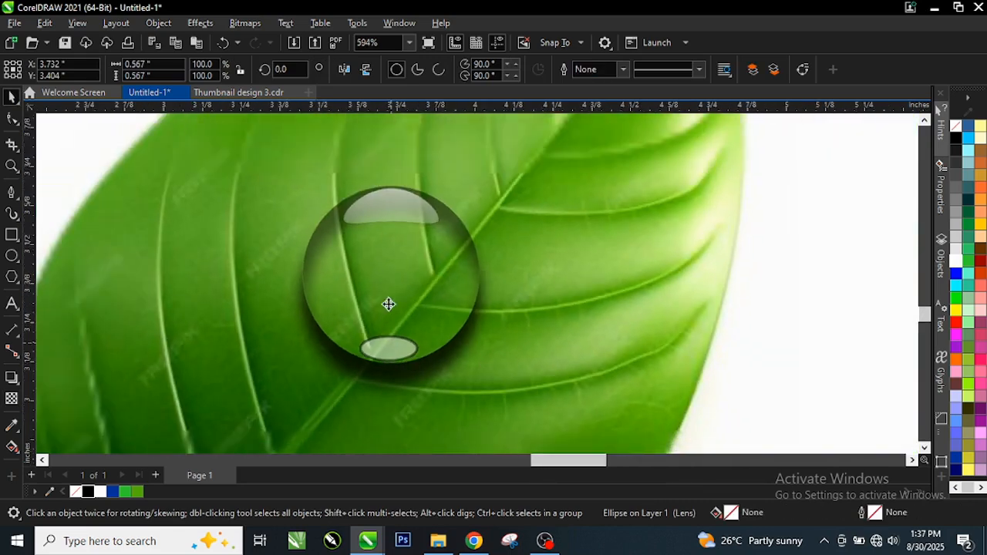
pyautogui.click(394, 208)
pyautogui.keyDown('shift'); pyautogui.click(397, 352); pyautogui.keyUp('shift')
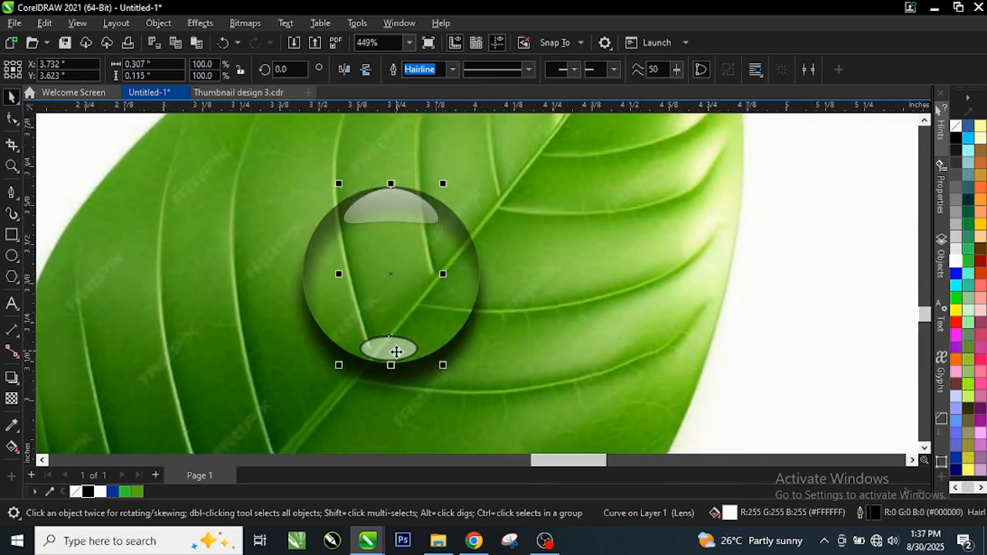
pyautogui.rightClick(957, 129)
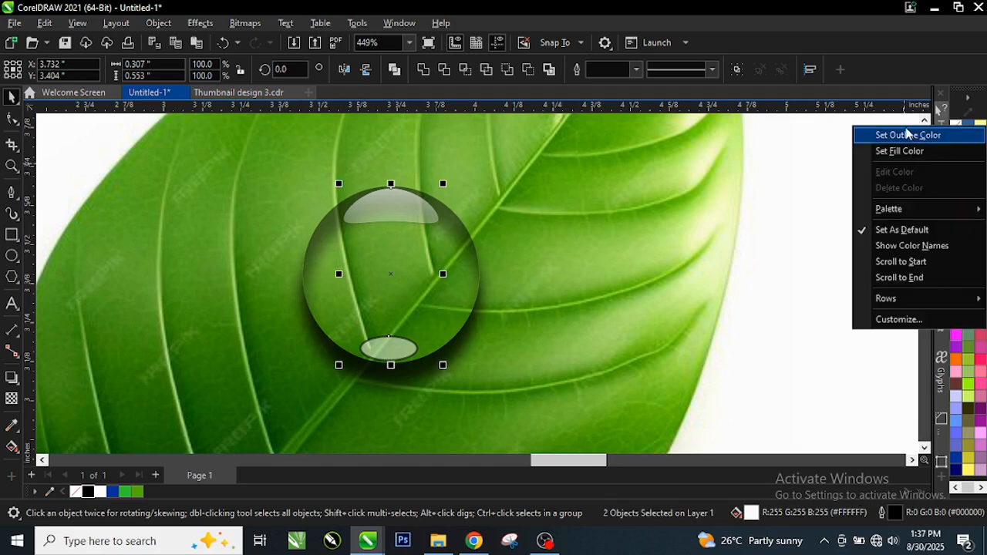
pyautogui.click(907, 135)
pyautogui.press('Escape')
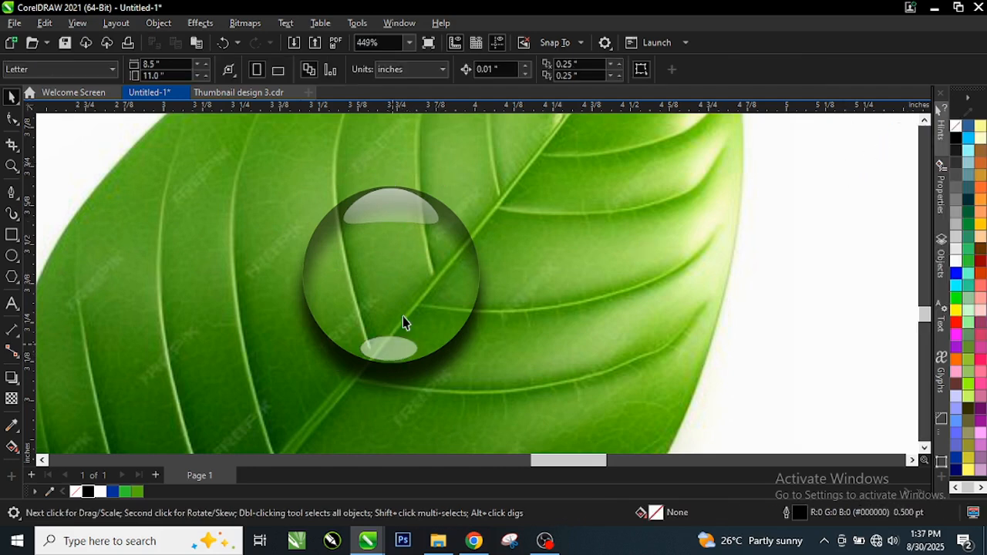
# Step: Centre the dome-shaped highlight and the lower ellipse horizontally on the large circle
pyautogui.click(410, 213)
pyautogui.keyDown('shift'); pyautogui.click(444, 282); pyautogui.keyUp('shift')
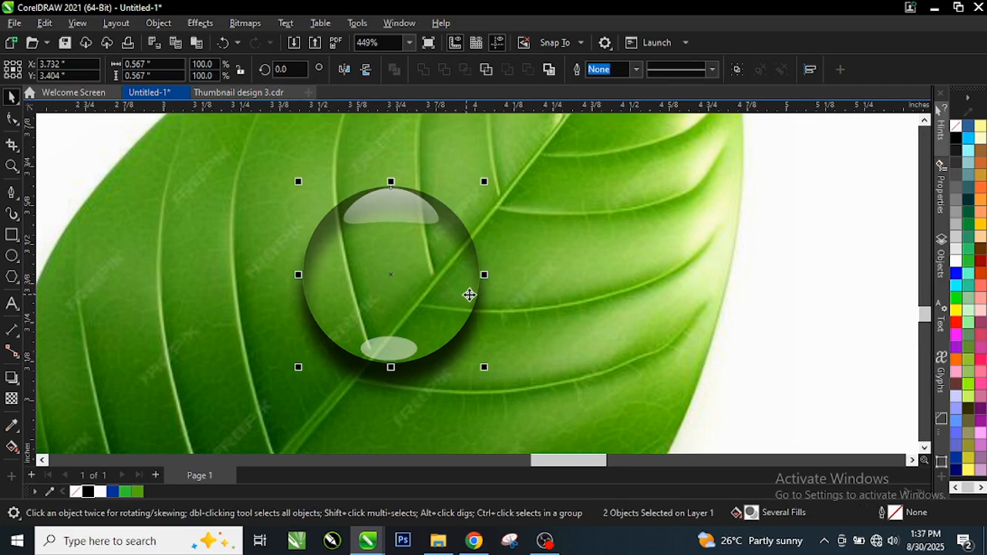
pyautogui.click(404, 347)
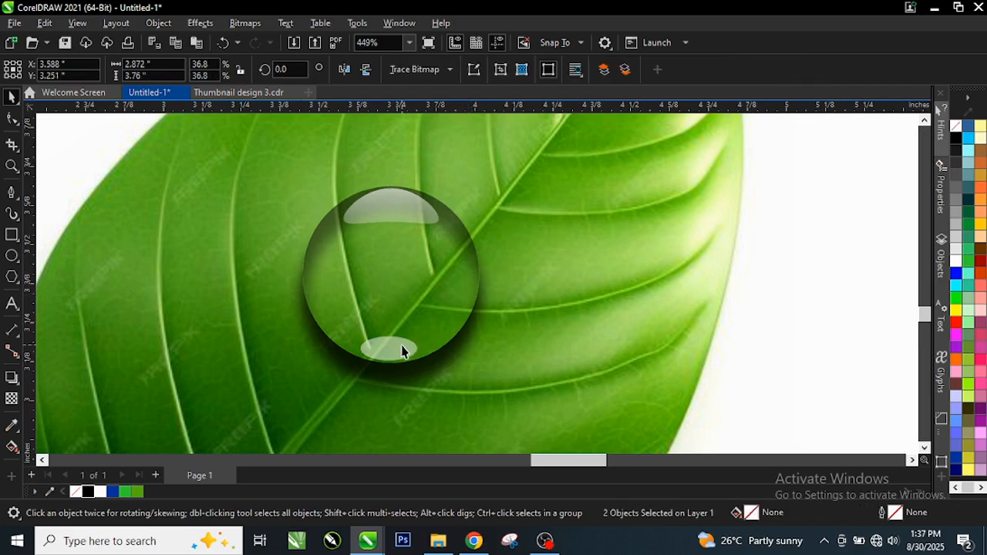
pyautogui.keyDown('shift'); pyautogui.click(444, 310); pyautogui.keyUp('shift')
pyautogui.press('c')
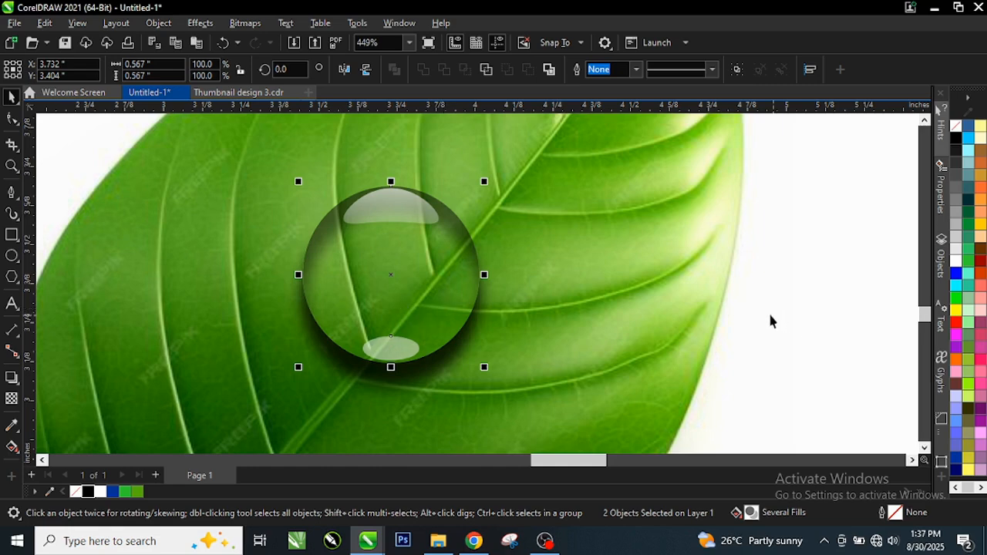
# Step: Draw a tiny circle about 0.035 inches wide inside the drop, just below the left end of the dome-shaped highlight
pyautogui.scroll(2, 420, 249)
pyautogui.click(11, 256)
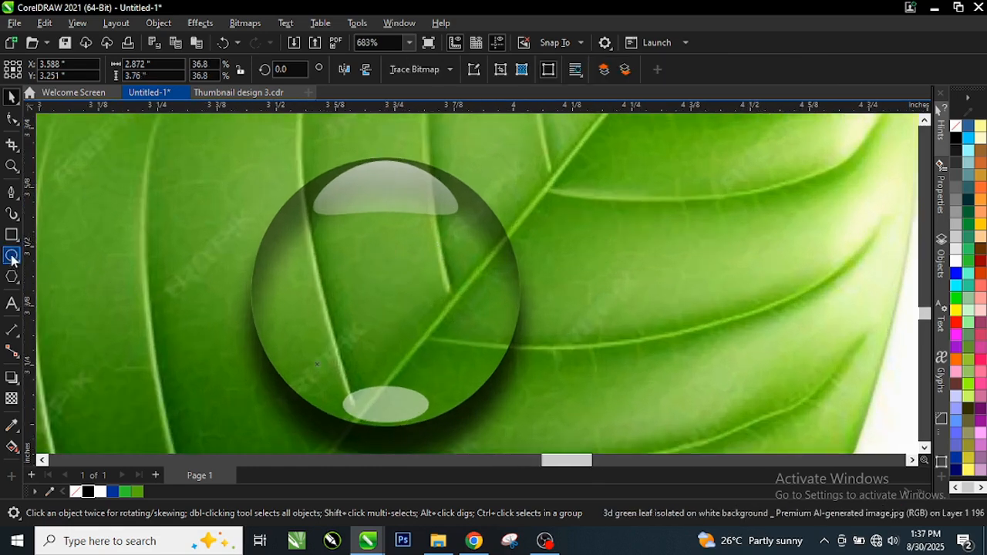
pyautogui.moveTo(319, 216); pyautogui.dragTo(339, 234)
pyautogui.press('space')
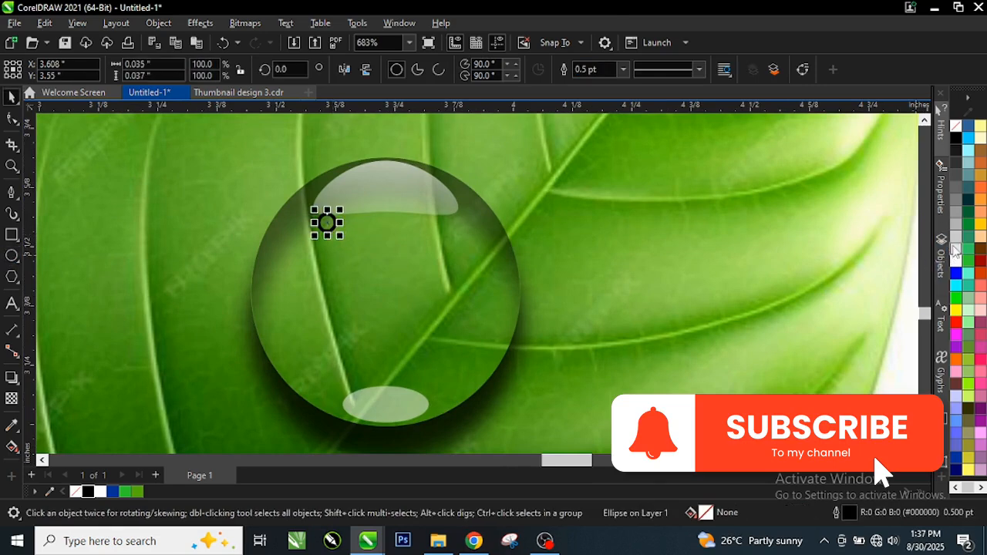
# Step: Make the tiny circle white with no outline and enlarge it to about 0.047 inches wide
pyautogui.scroll(2, 342, 220)
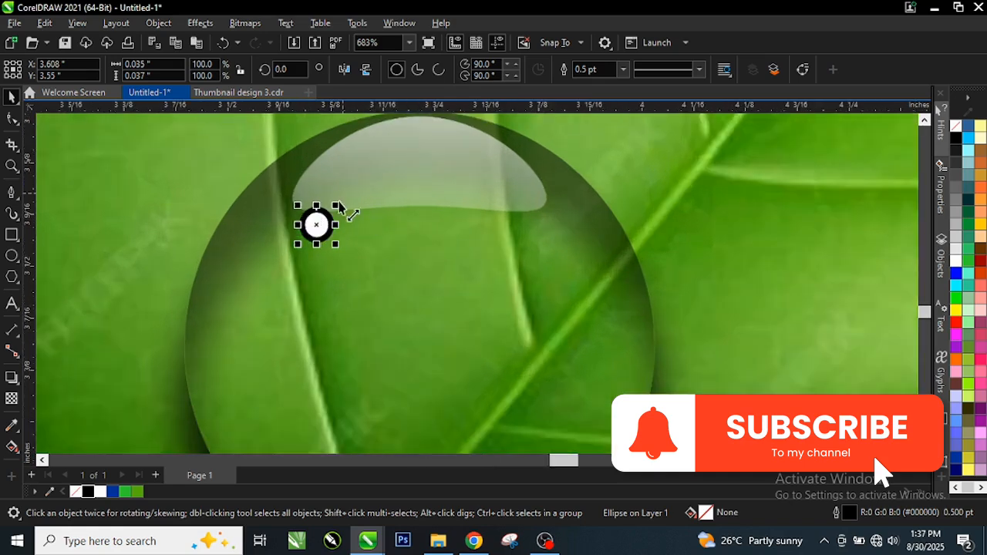
pyautogui.moveTo(336, 205); pyautogui.dragTo(342, 199)
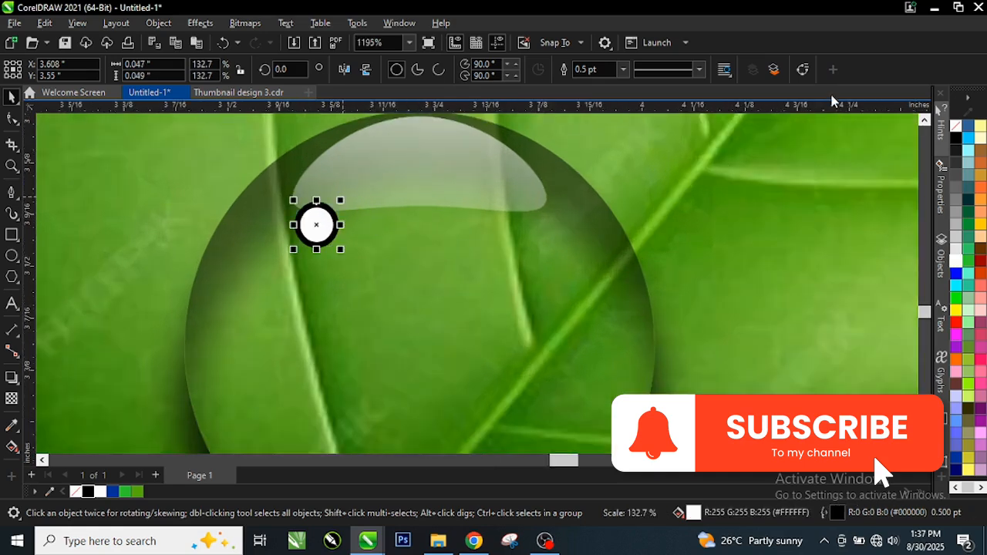
pyautogui.rightClick(625, 74)
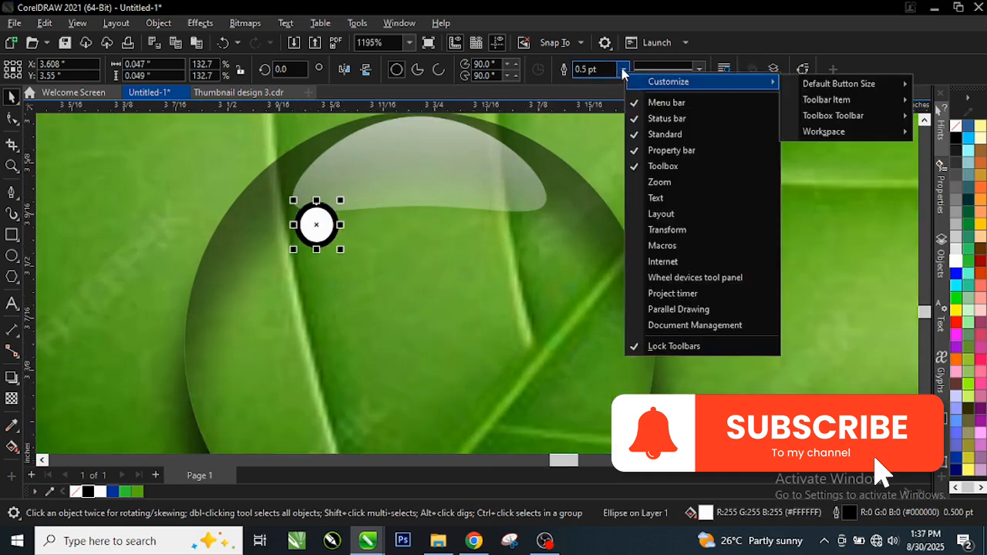
pyautogui.click(584, 85)
pyautogui.click(585, 85)
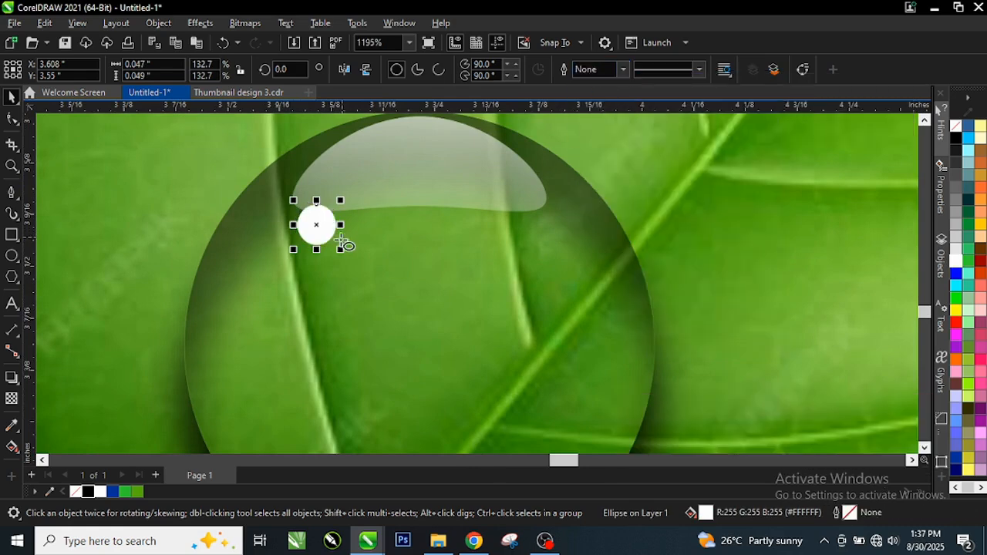
# Step: Apply a Gaussian Blur with a radius of 0.1 pixels to the small white circle
pyautogui.click(201, 23)
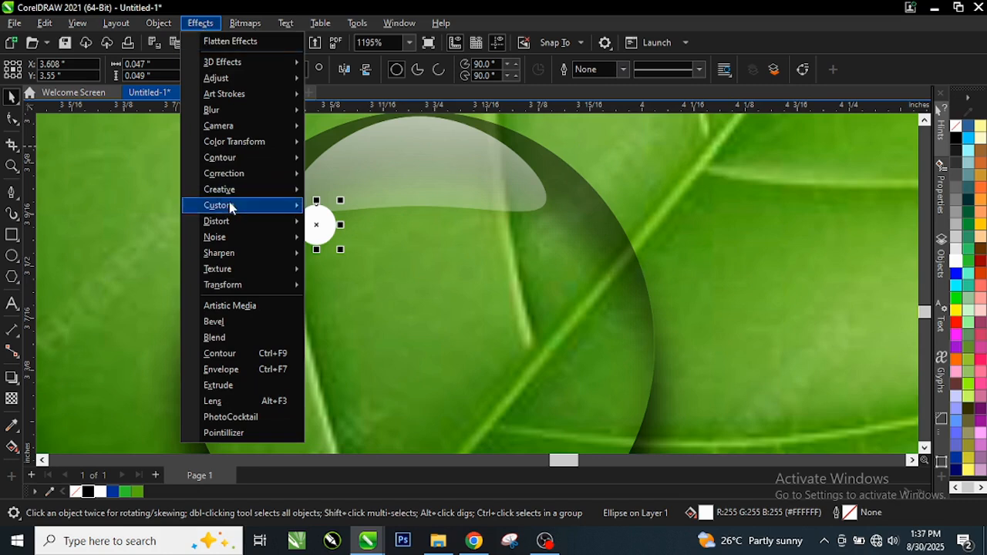
pyautogui.moveTo(240, 112)
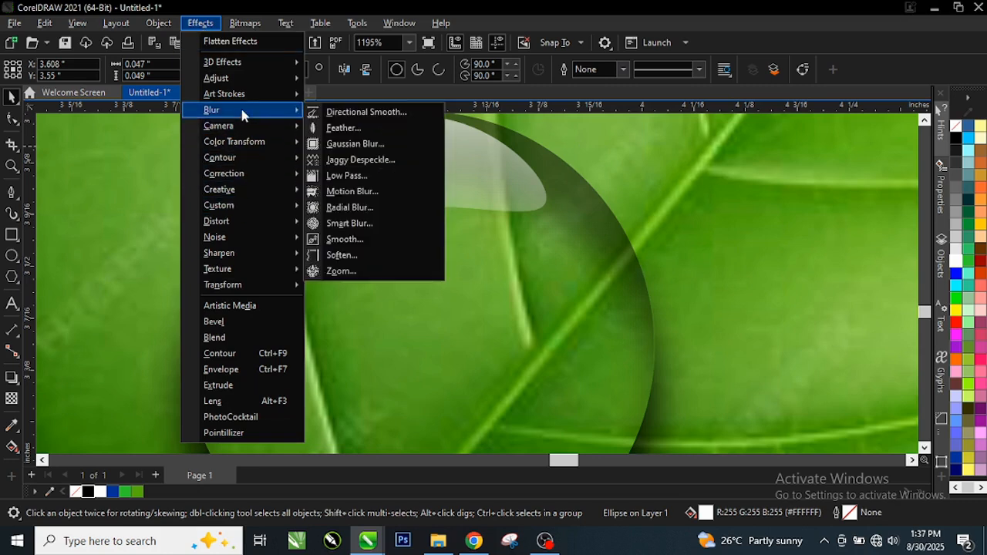
pyautogui.click(351, 144)
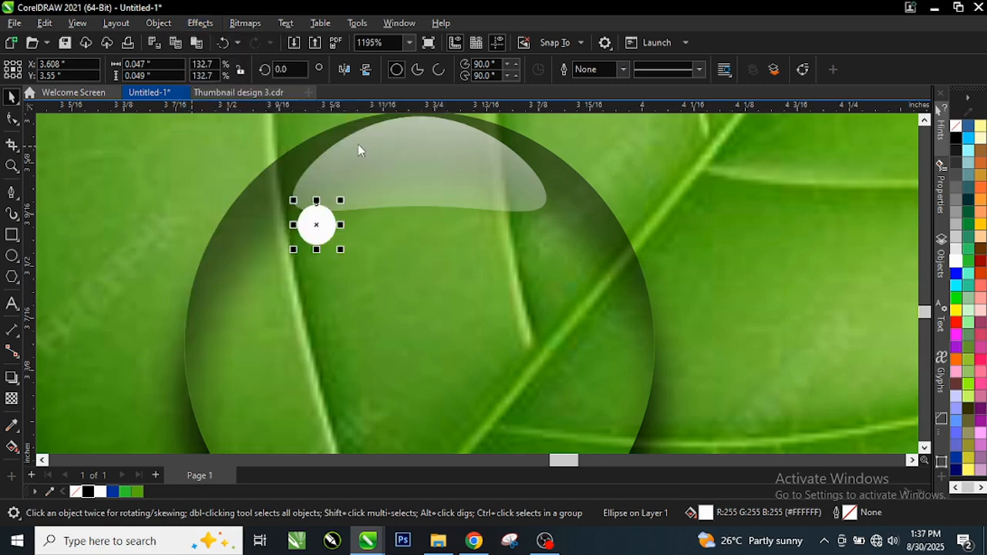
pyautogui.moveTo(573, 214); pyautogui.dragTo(599, 204)
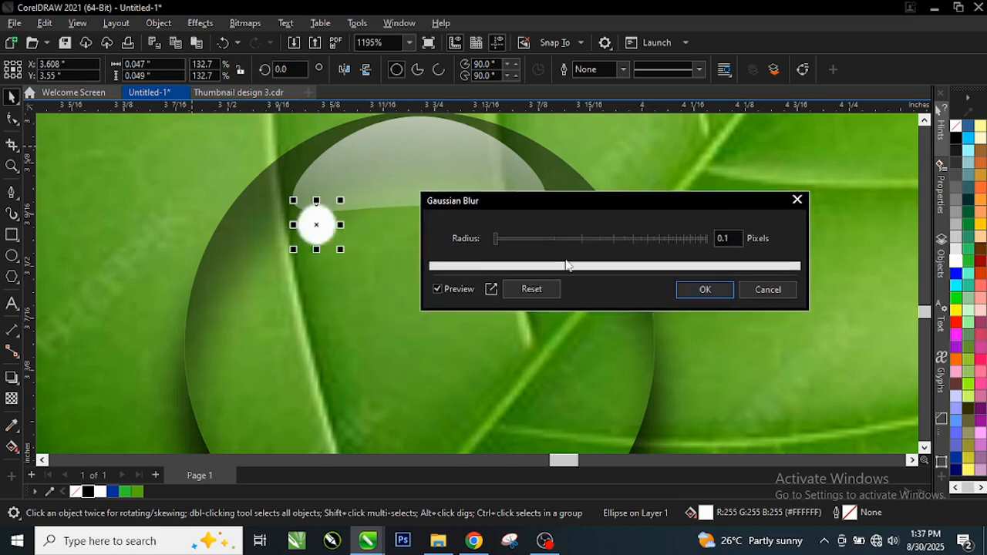
pyautogui.click(494, 240)
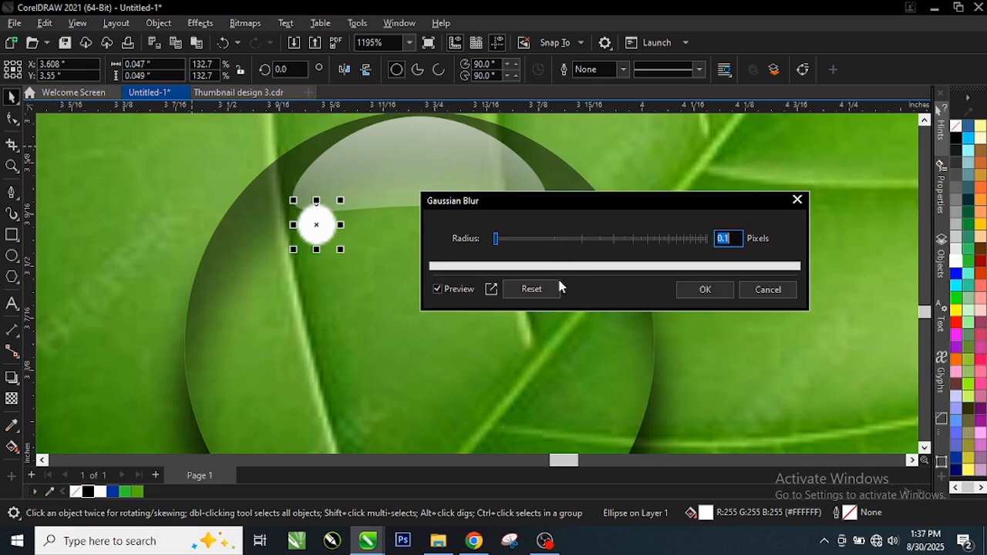
pyautogui.click(703, 289)
# Step: Group all parts of the water drop and duplicate it, placing one drop on the leaf's left half and the other over the midrib
pyautogui.scroll(-5, 445, 225)
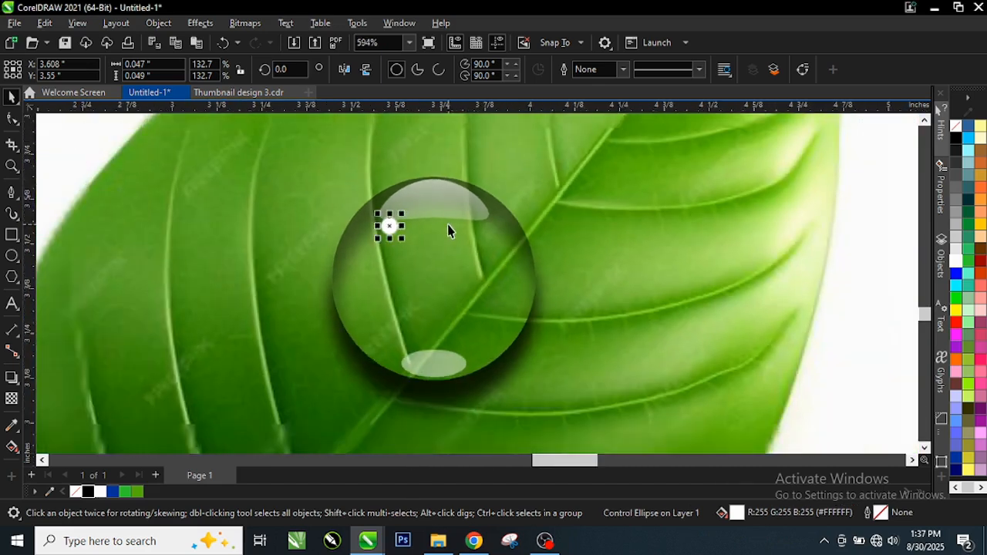
pyautogui.press('F7')
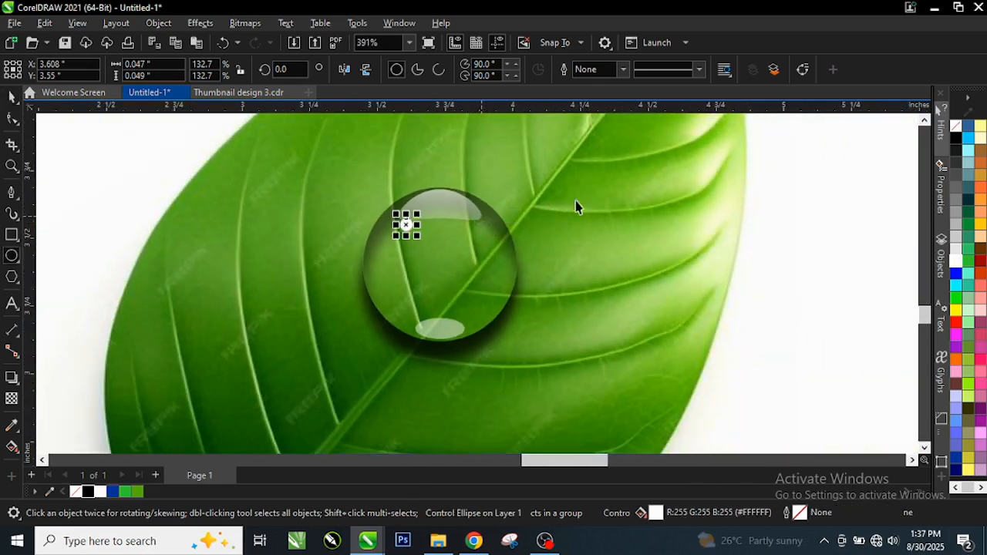
pyautogui.press('space')
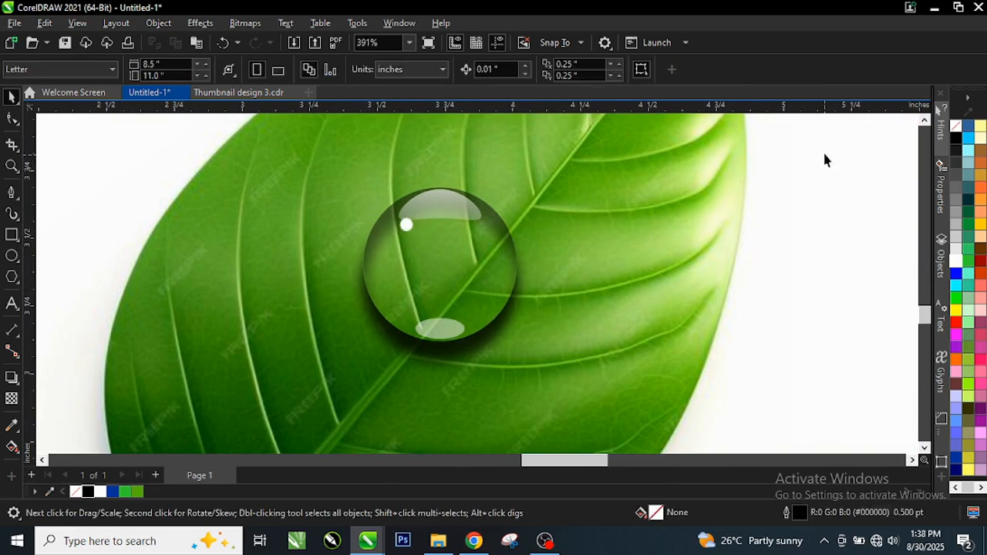
pyautogui.moveTo(823, 153); pyautogui.dragTo(289, 380)
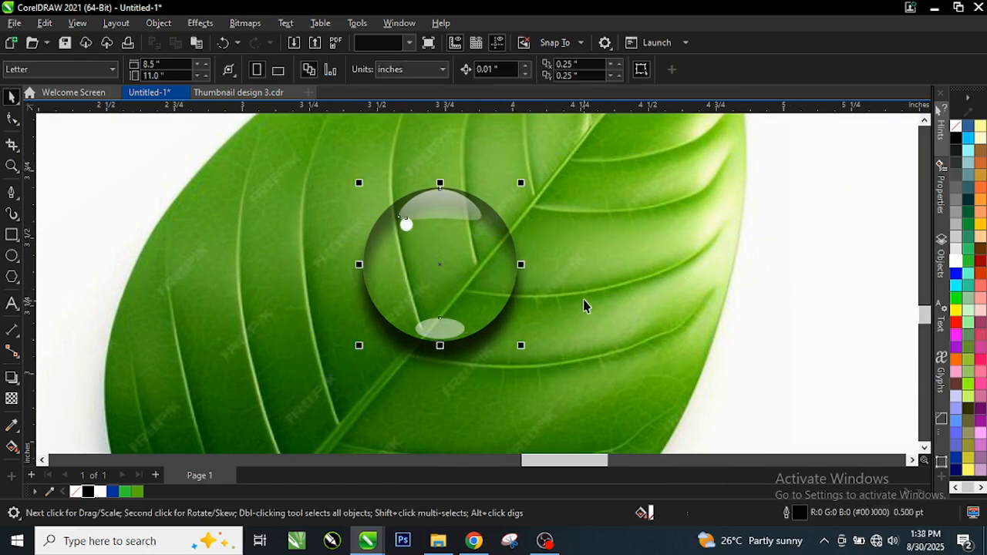
pyautogui.moveTo(803, 164); pyautogui.dragTo(271, 429)
pyautogui.scroll(1, 490, 304)
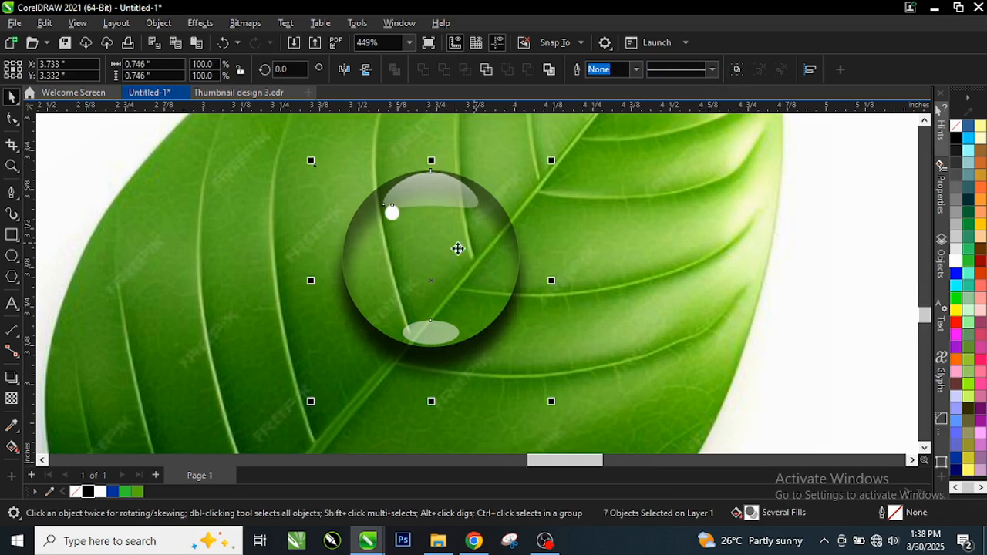
pyautogui.hotkey('ctrl', 'g')
pyautogui.moveTo(452, 255); pyautogui.dragTo(287, 279)
pyautogui.moveTo(355, 255); pyautogui.dragTo(522, 229)
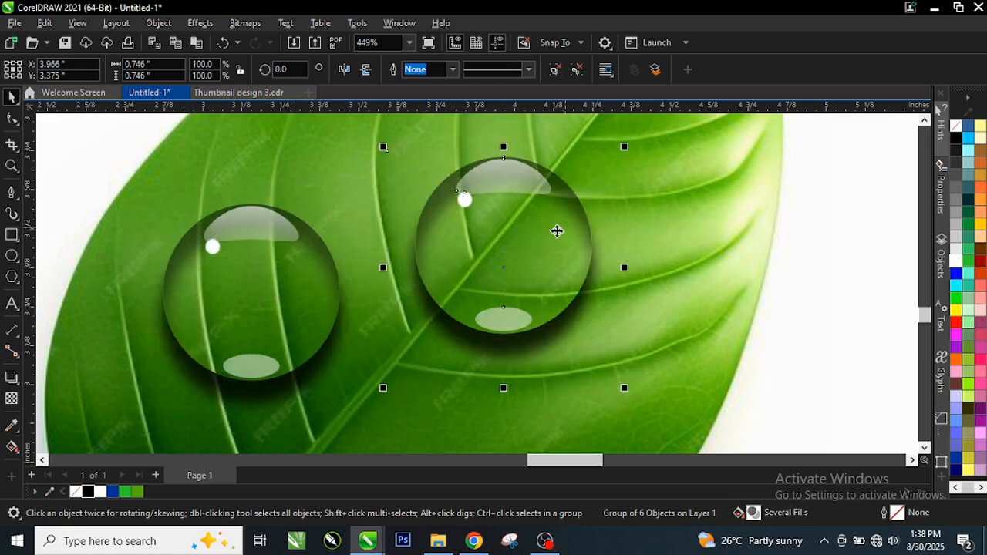
pyautogui.rightClick(256, 297)
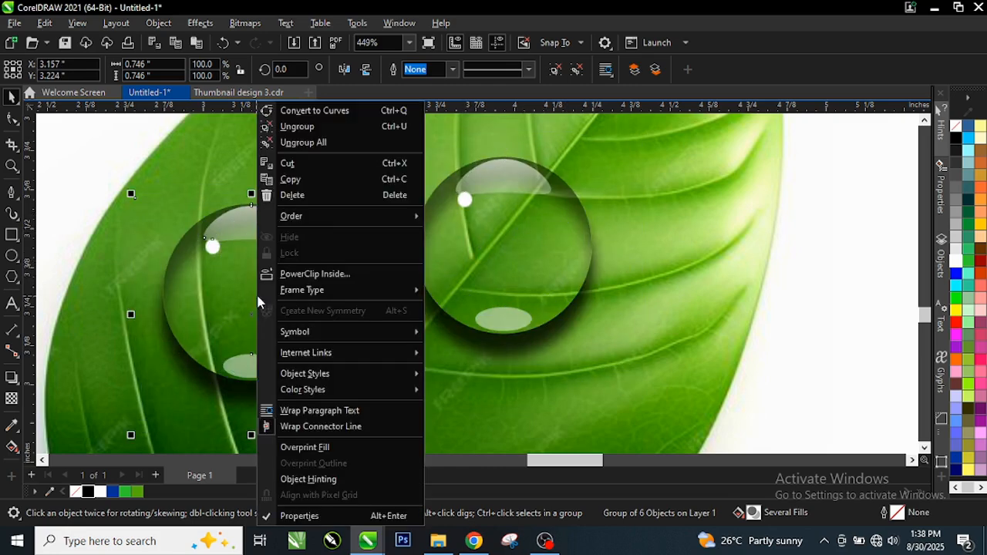
pyautogui.rightClick(663, 231)
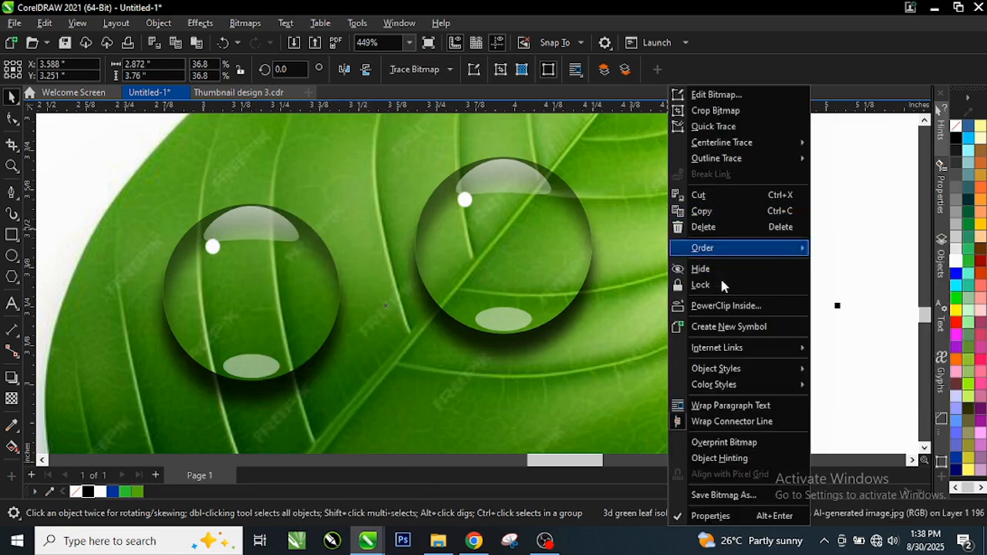
pyautogui.click(463, 249)
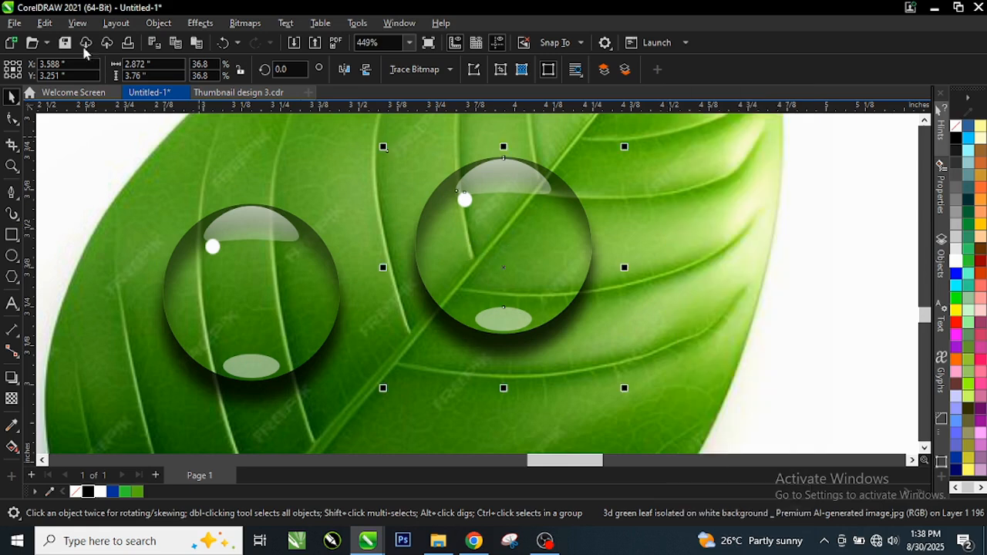
pyautogui.click(40, 24)
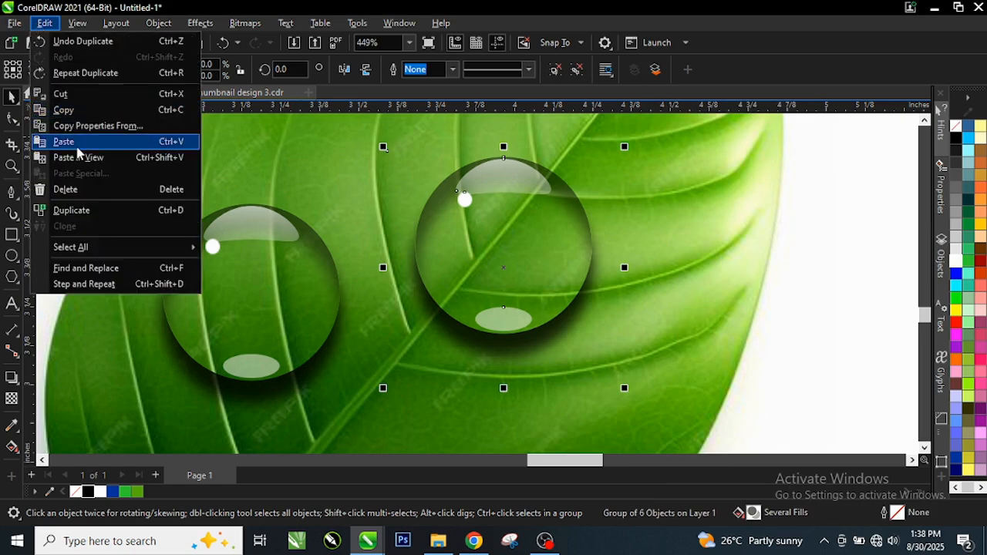
pyautogui.click(803, 242)
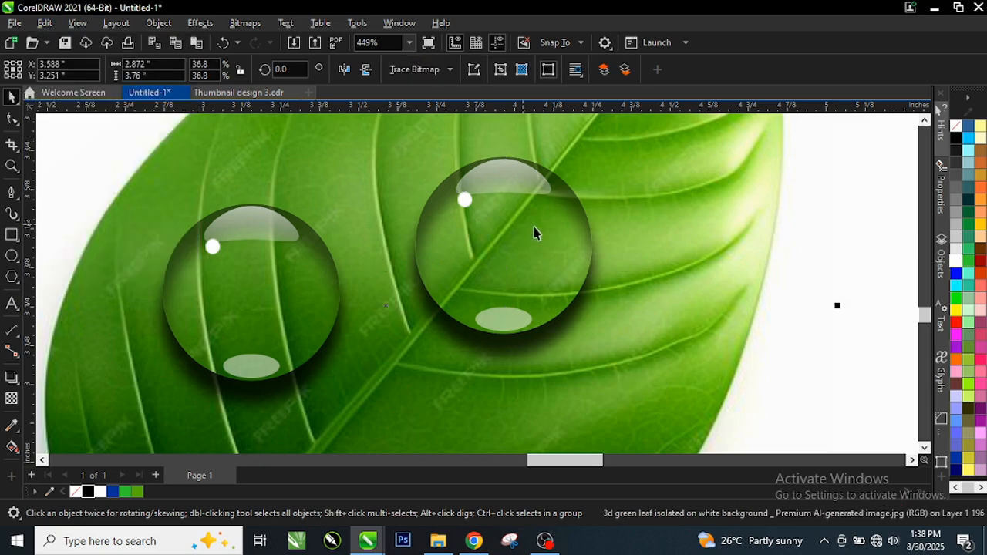
# Step: Convert the drop over the midrib to a bitmap at 300 dpi in RGB Color (24-bit) with anti-aliasing and a transparent background
pyautogui.click(547, 245)
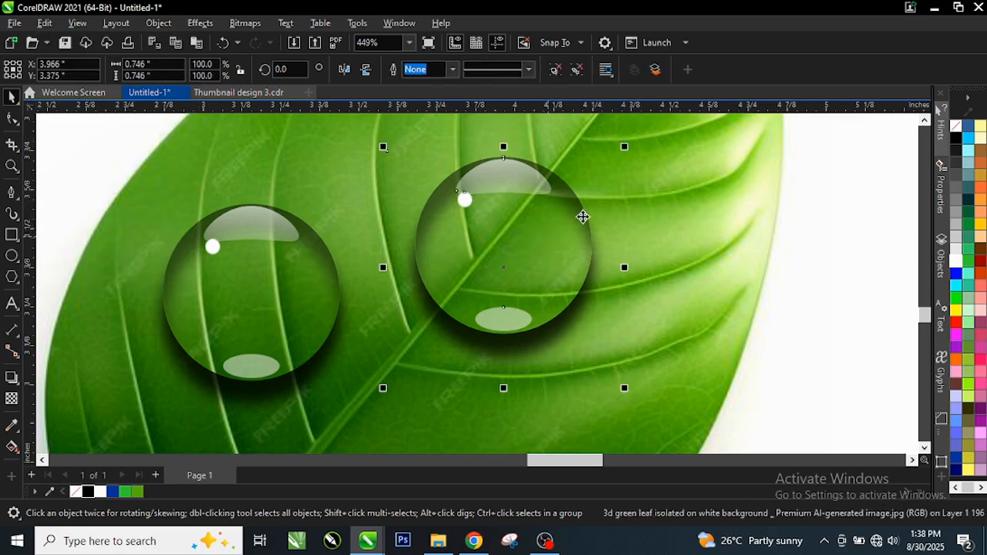
pyautogui.scroll(2, 532, 220)
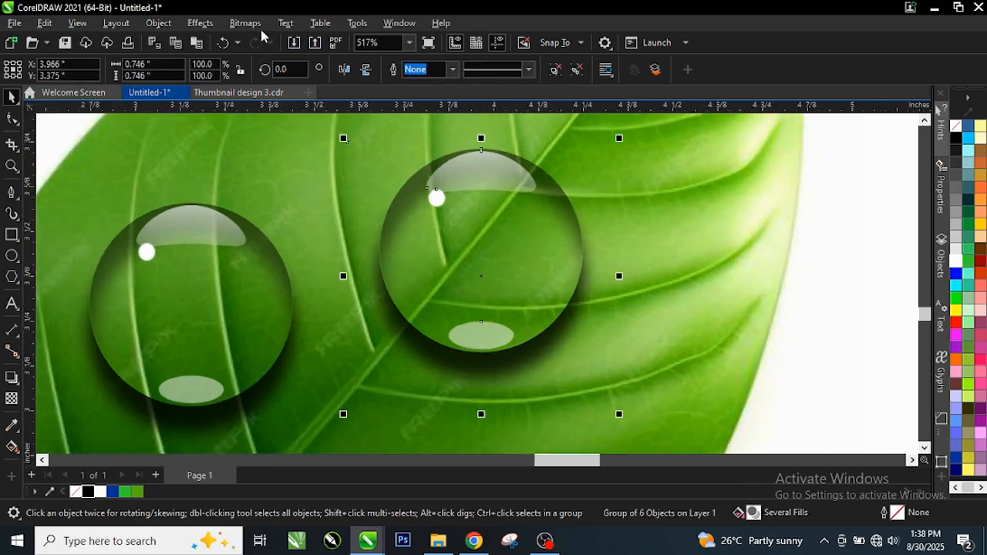
pyautogui.click(247, 24)
pyautogui.click(262, 42)
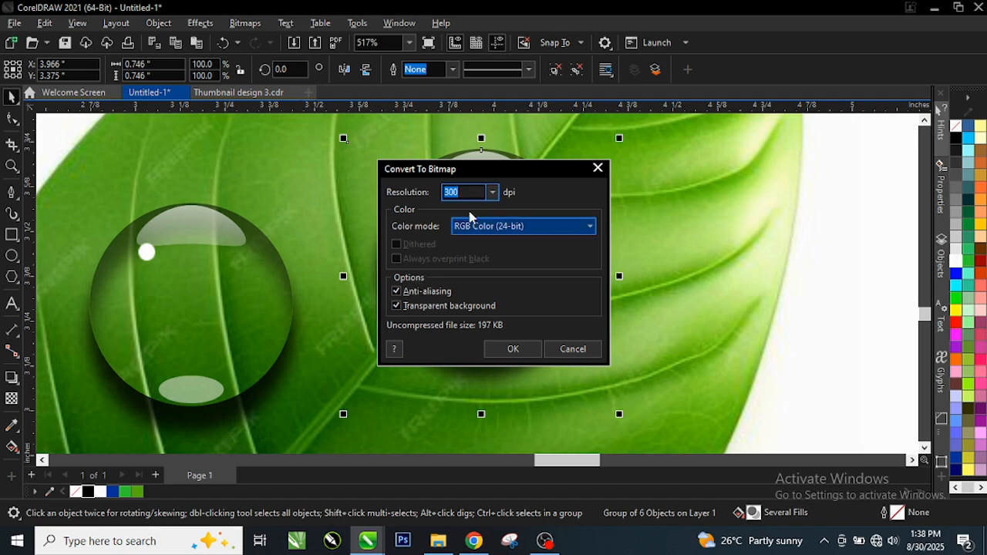
pyautogui.click(484, 225)
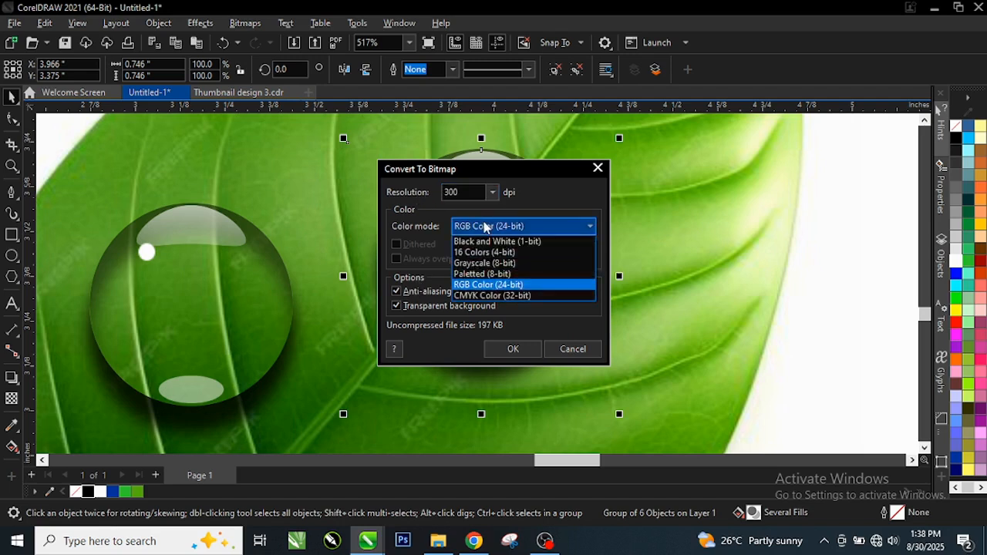
pyautogui.click(500, 285)
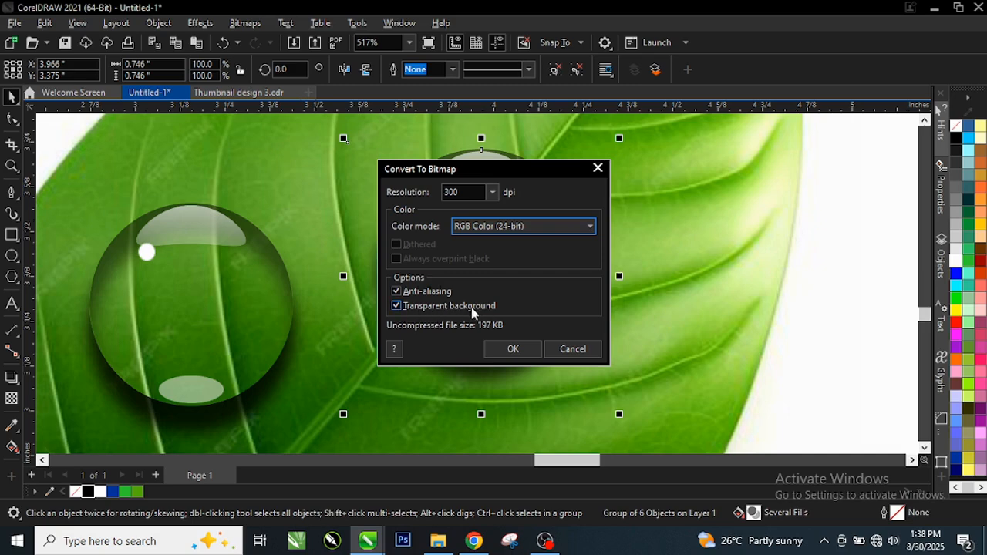
pyautogui.click(512, 349)
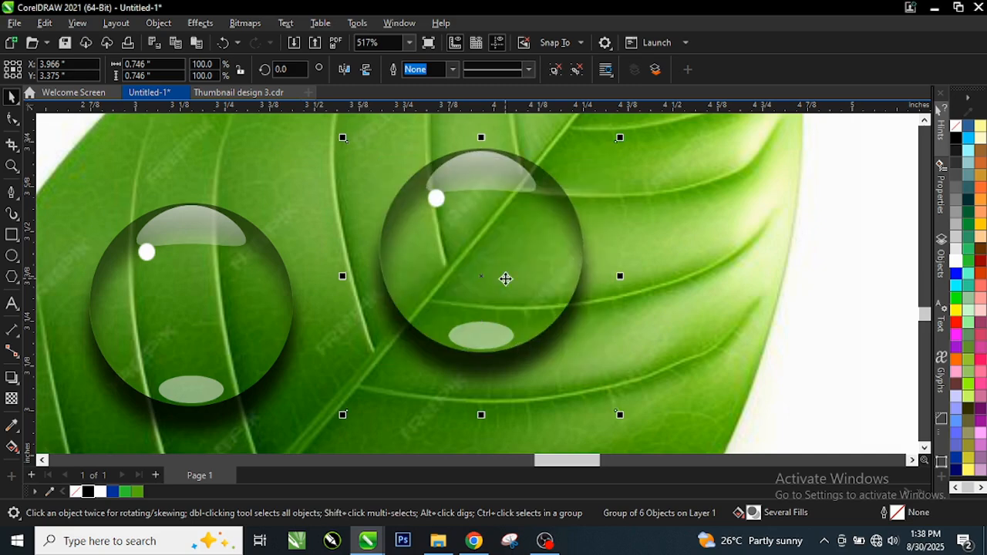
# Step: Duplicate the bitmap drop and place the copy directly below it, on the leaf's right half
pyautogui.scroll(-2, 483, 245)
pyautogui.scroll(-2, 483, 245)
pyautogui.scroll(2, 514, 264)
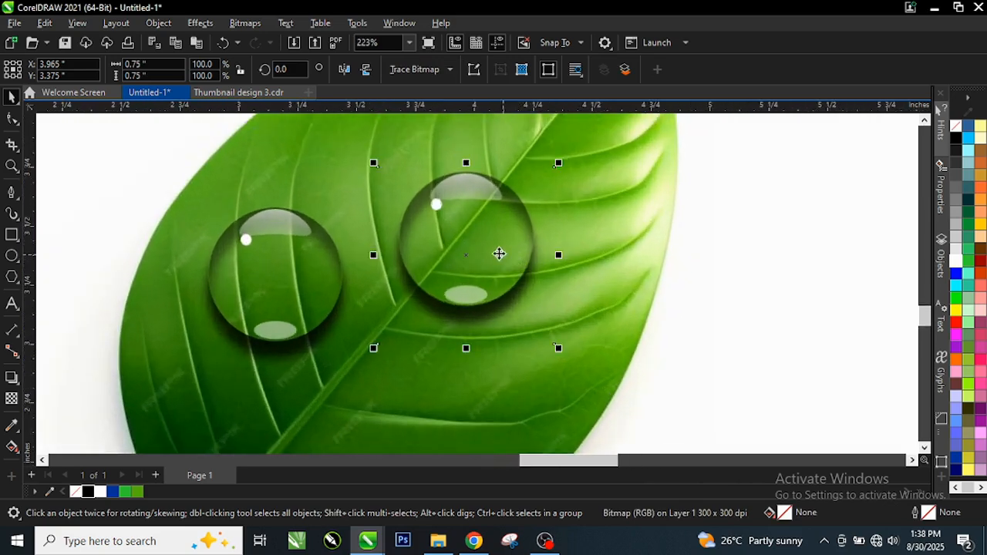
pyautogui.scroll(-2, 498, 255)
pyautogui.scroll(1, 483, 202)
pyautogui.moveTo(481, 204); pyautogui.dragTo(485, 290)
pyautogui.scroll(3, 488, 288)
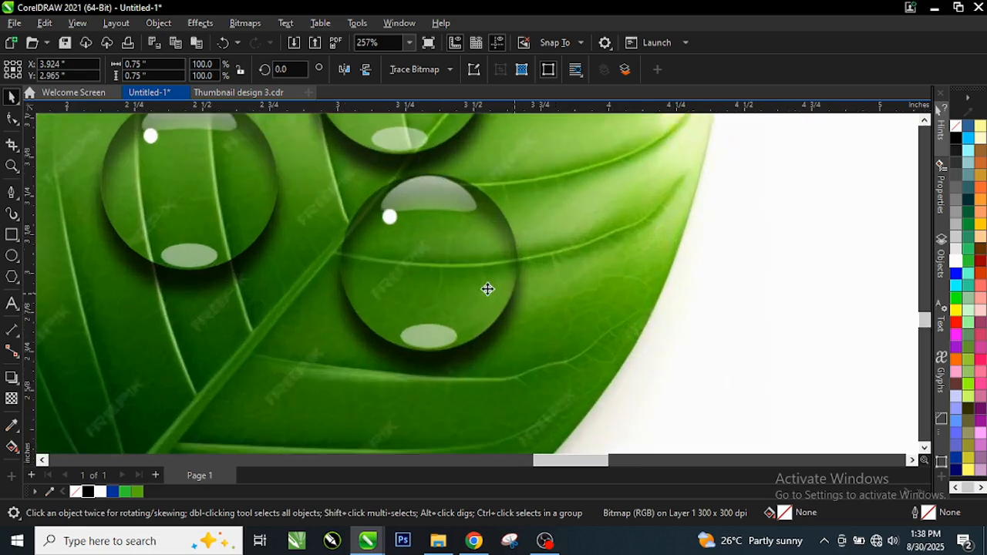
pyautogui.moveTo(450, 257); pyautogui.dragTo(450, 276)
pyautogui.scroll(1, 450, 274)
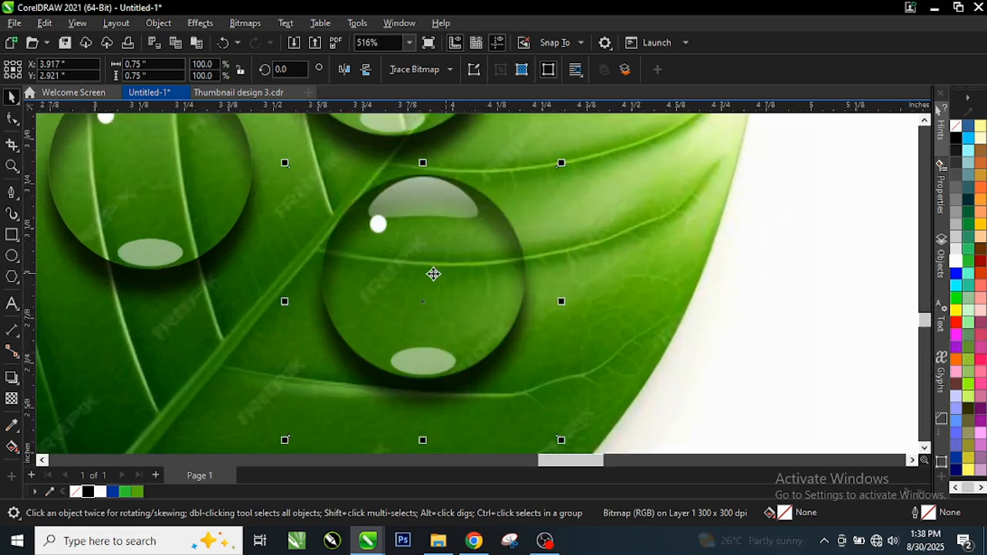
# Step: Use the Envelope tool to stretch the lower bitmap drop's top centre upward into a teardrop with an overall height of about 0.875 inches
pyautogui.click(19, 389)
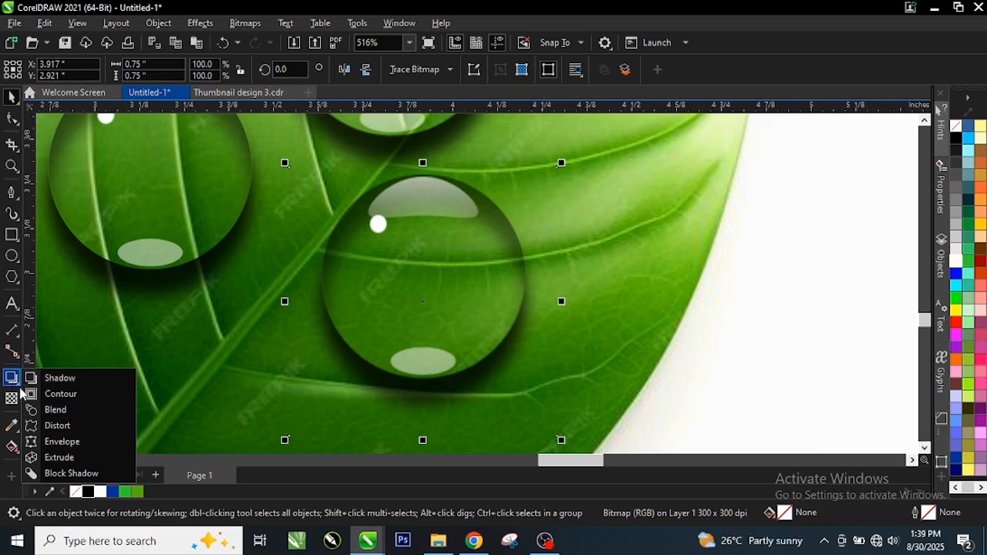
pyautogui.click(71, 449)
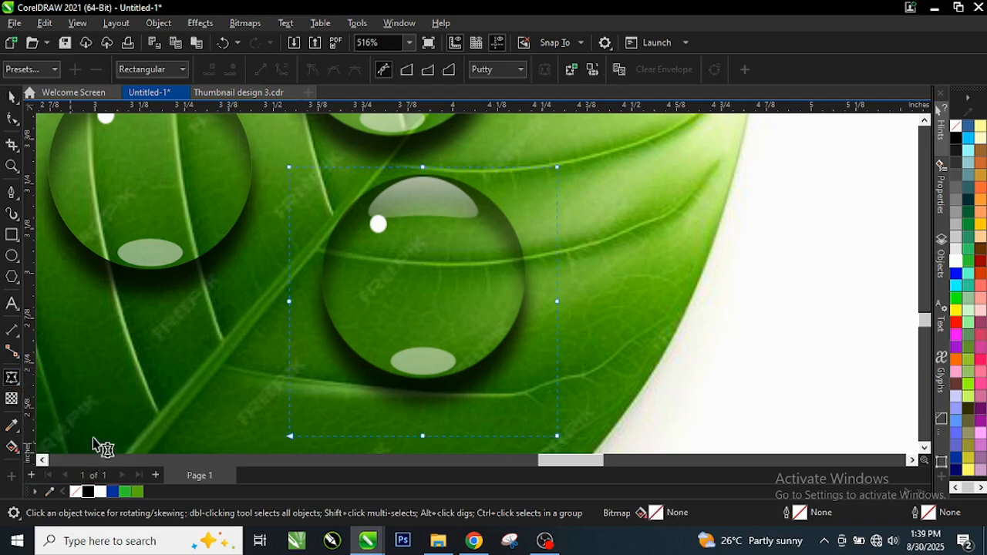
pyautogui.scroll(-1, 342, 347)
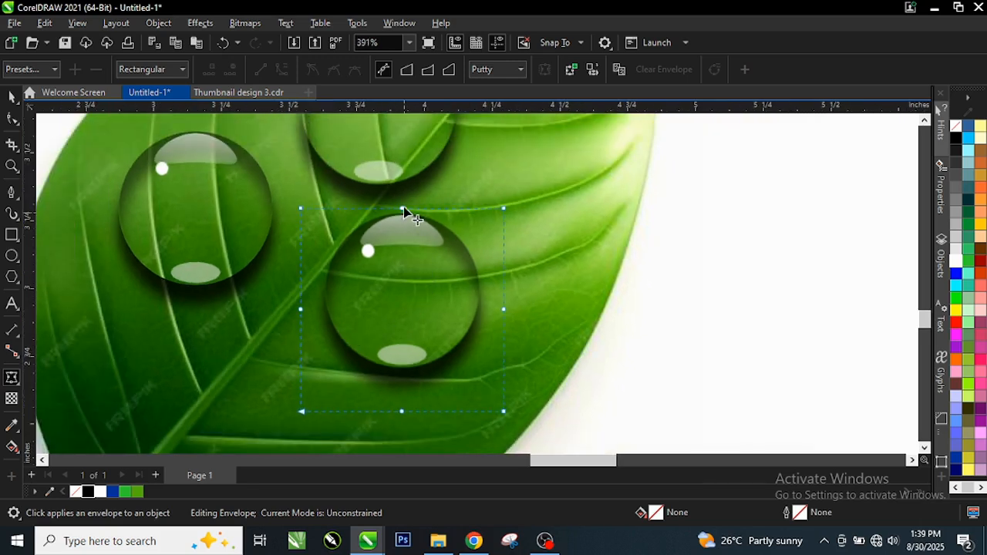
pyautogui.moveTo(403, 209); pyautogui.dragTo(410, 174)
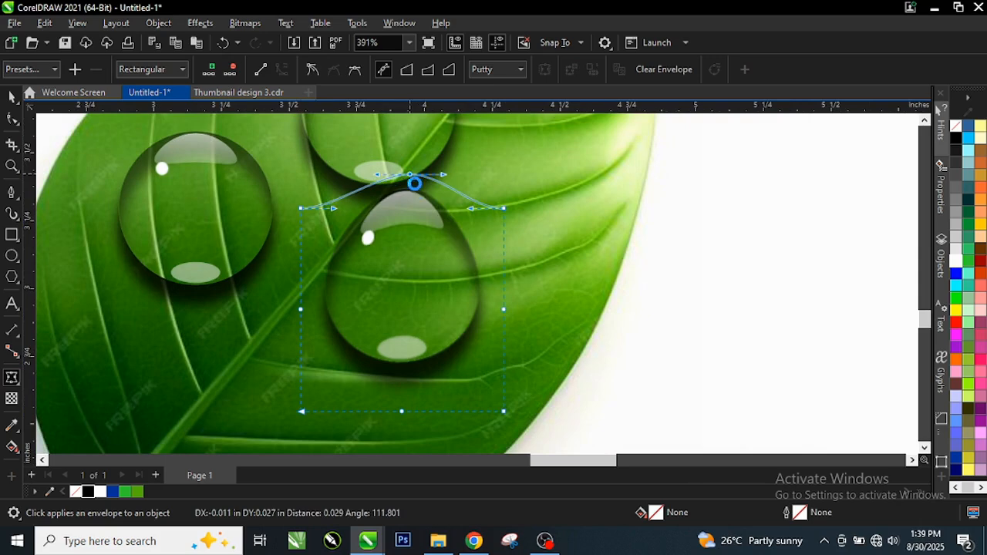
# Step: Duplicate the teardrop-shaped drop and place the copy over the midrib near the stem end of the leaf
pyautogui.press('space')
pyautogui.scroll(-2, 410, 256)
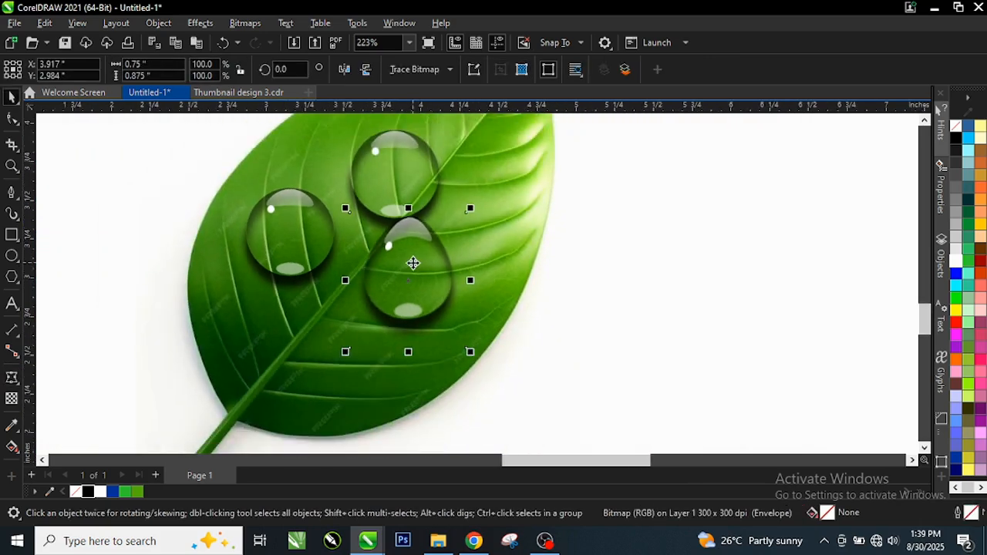
pyautogui.moveTo(412, 264); pyautogui.dragTo(302, 358)
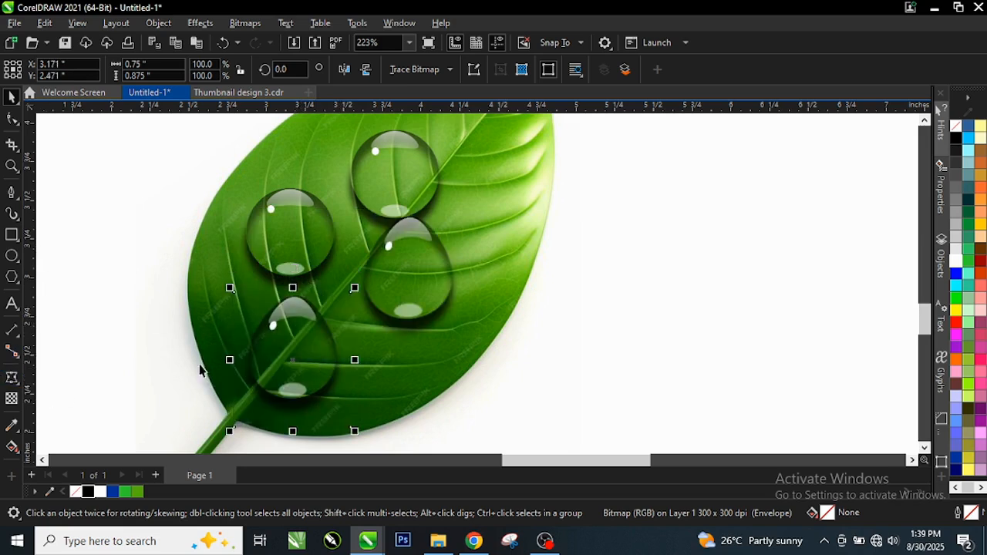
# Step: Use the Envelope tool to flatten the drop's top and widen both sides into an oval about 0.978 by 0.759 inches overall
pyautogui.click(12, 378)
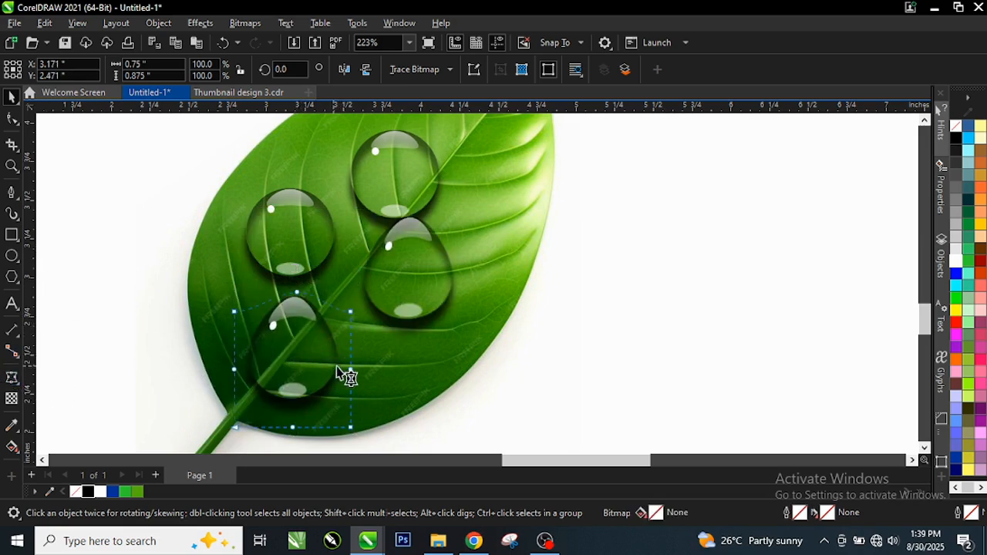
pyautogui.moveTo(296, 293); pyautogui.dragTo(296, 311)
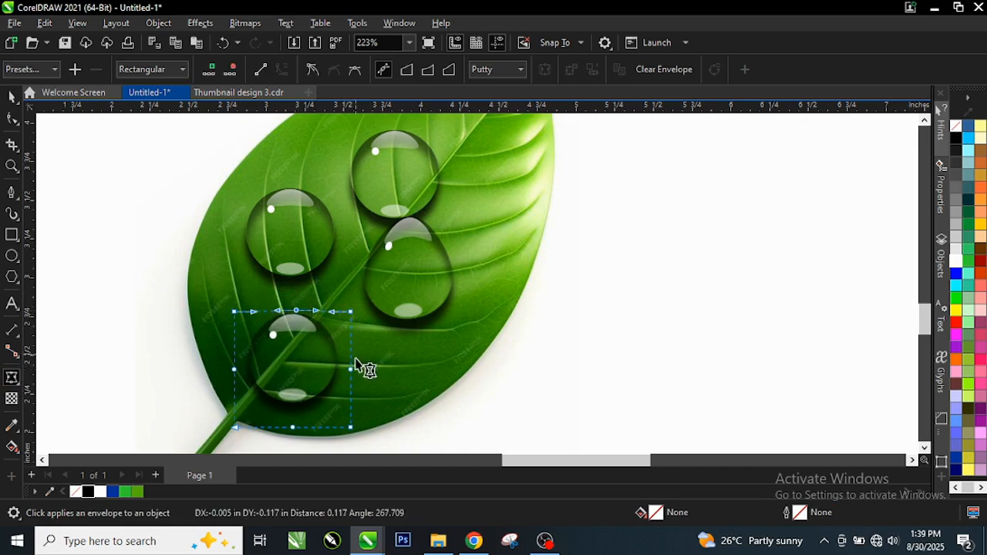
pyautogui.moveTo(350, 370); pyautogui.dragTo(390, 375)
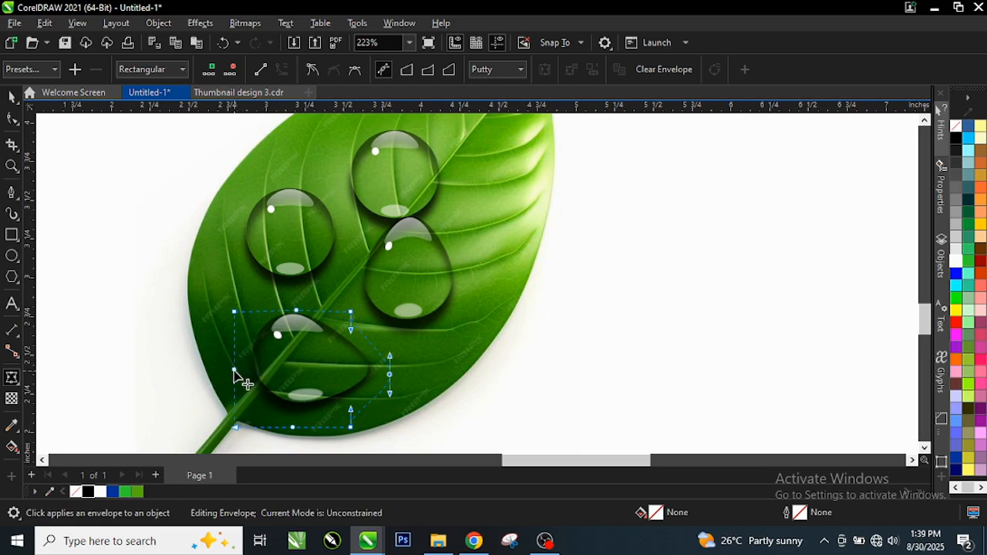
pyautogui.moveTo(234, 369); pyautogui.dragTo(207, 365)
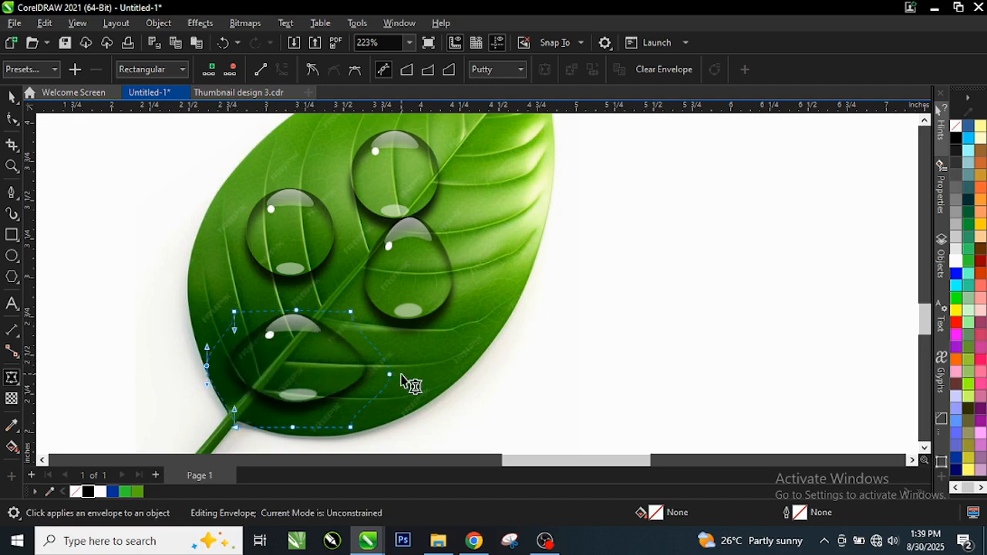
pyautogui.moveTo(390, 375); pyautogui.dragTo(373, 366)
pyautogui.moveTo(205, 367)
pyautogui.mouseDown()
pyautogui.moveTo(212, 375)
pyautogui.moveTo(215, 362)
pyautogui.mouseUp()
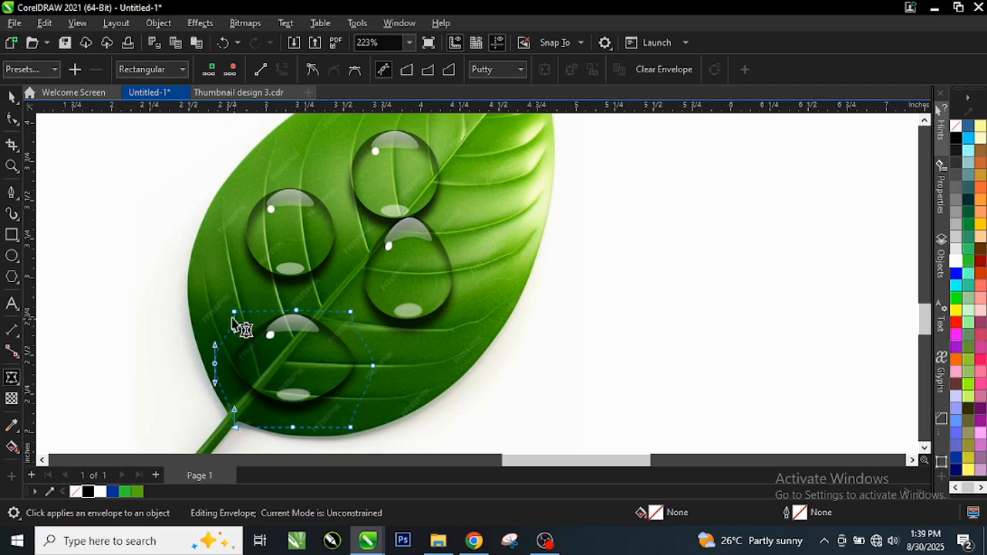
pyautogui.scroll(1, 217, 365)
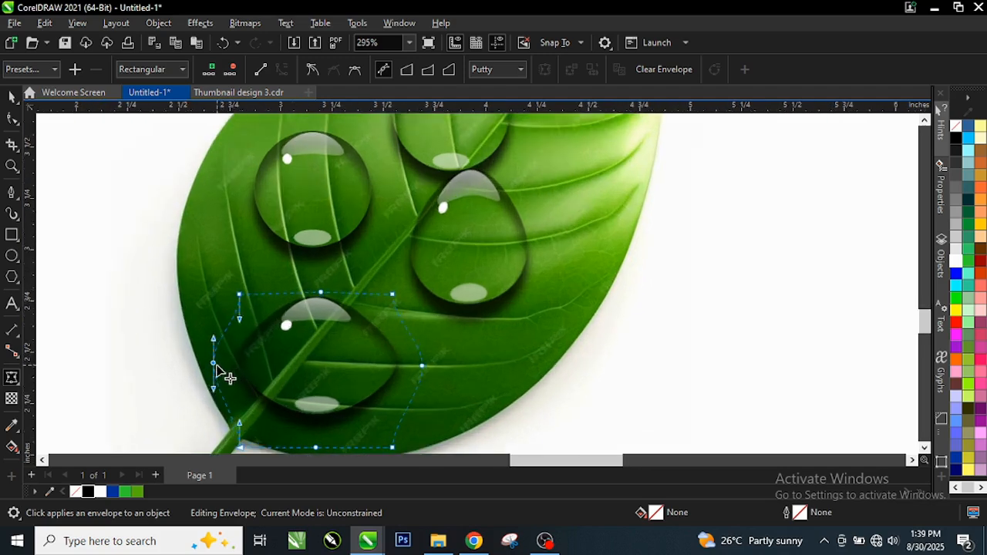
pyautogui.moveTo(214, 363); pyautogui.dragTo(222, 365)
pyautogui.scroll(-1, 352, 338)
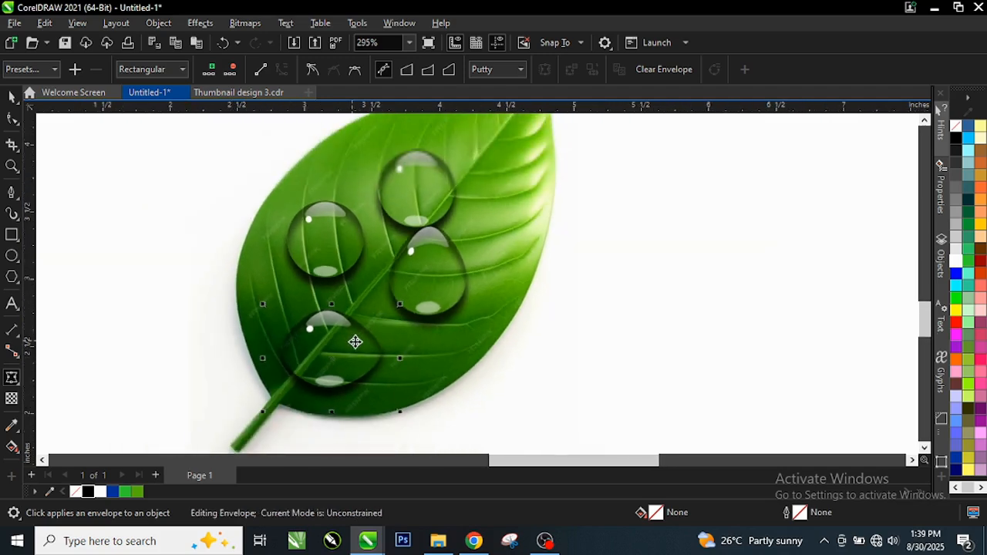
# Step: Duplicate the wide drop onto the leaf's upper right part and scale the copy to about 60.6%, 0.593 by 0.46 inches
pyautogui.press('space')
pyautogui.moveTo(339, 347); pyautogui.dragTo(505, 183)
pyautogui.rightClick(505, 183)
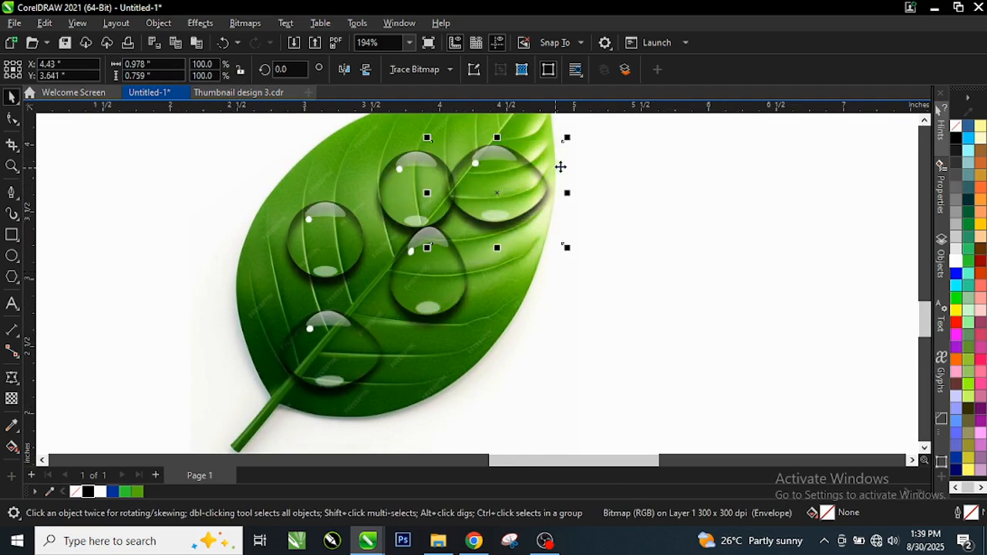
pyautogui.moveTo(567, 141); pyautogui.dragTo(548, 155)
pyautogui.scroll(2, 535, 146)
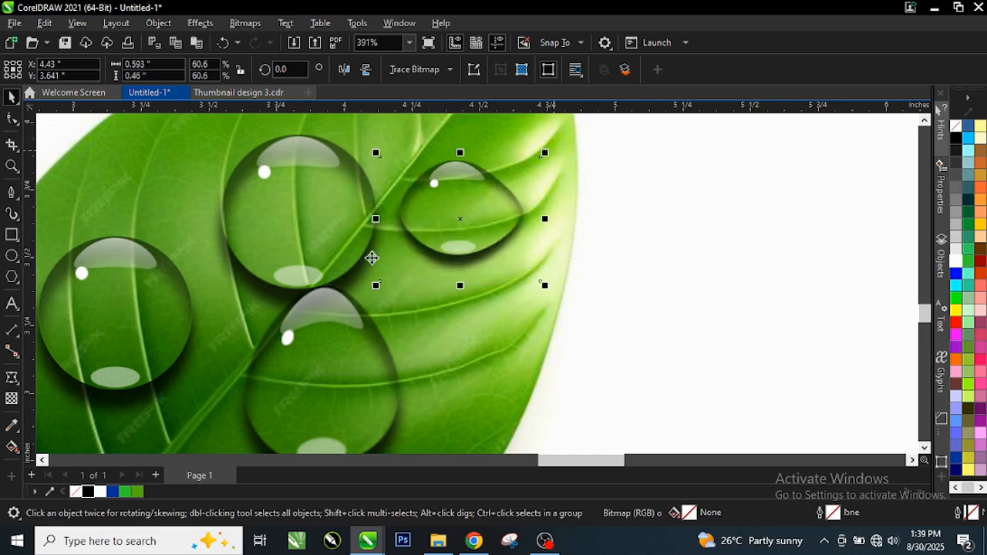
# Step: Reshape the small copy with the Envelope tool into a slanted oval by pulling its bottom toward the lower right and narrowing both sides
pyautogui.click(11, 378)
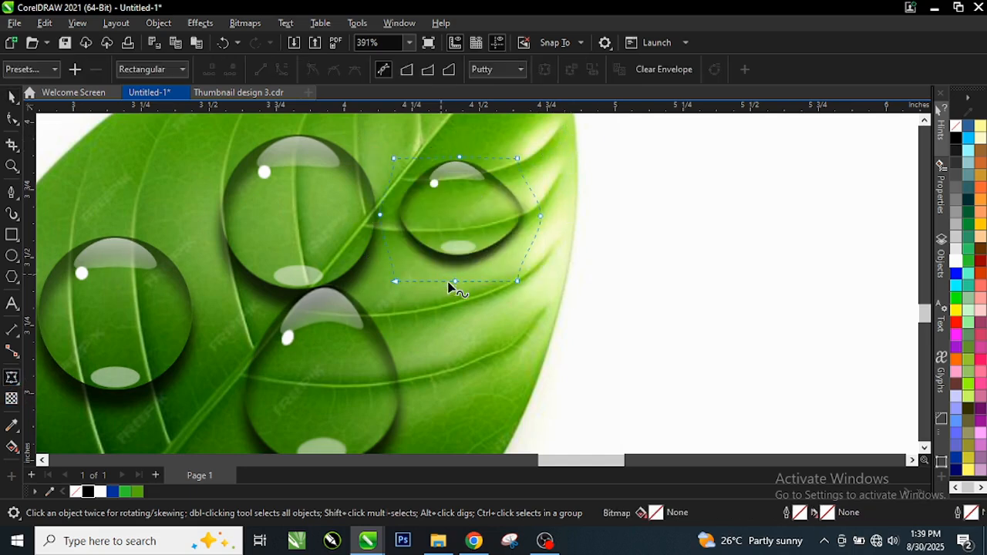
pyautogui.moveTo(456, 286); pyautogui.dragTo(454, 298)
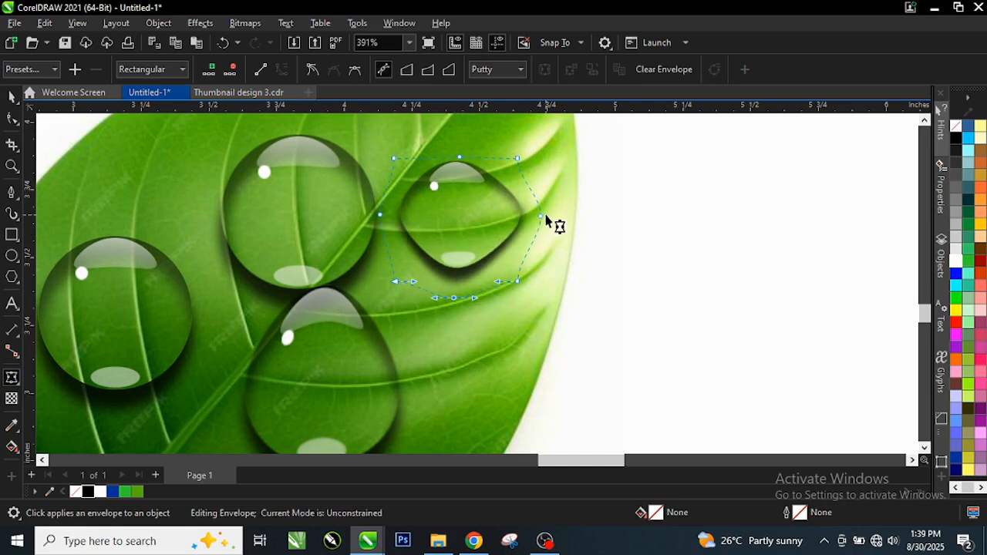
pyautogui.moveTo(542, 221); pyautogui.dragTo(532, 222)
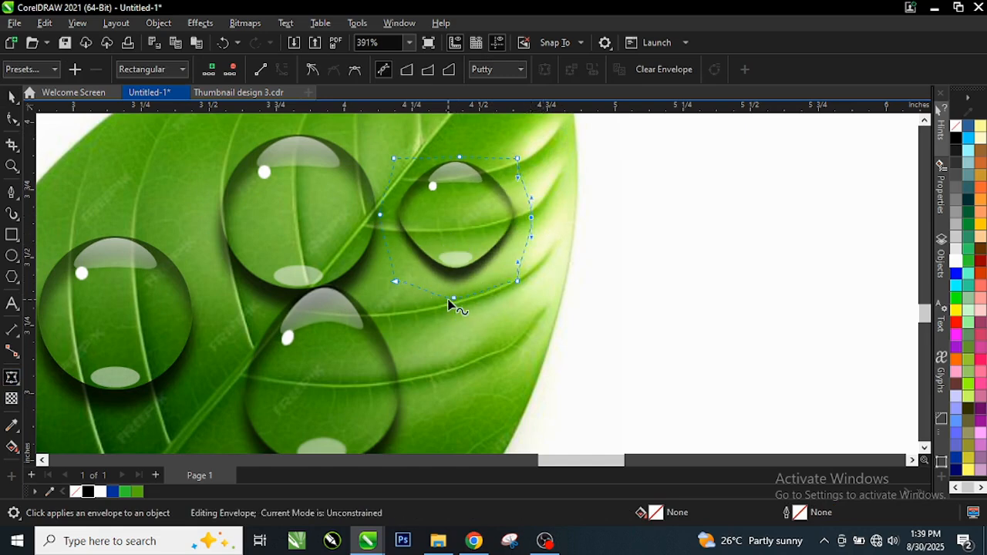
pyautogui.moveTo(454, 299); pyautogui.dragTo(511, 328)
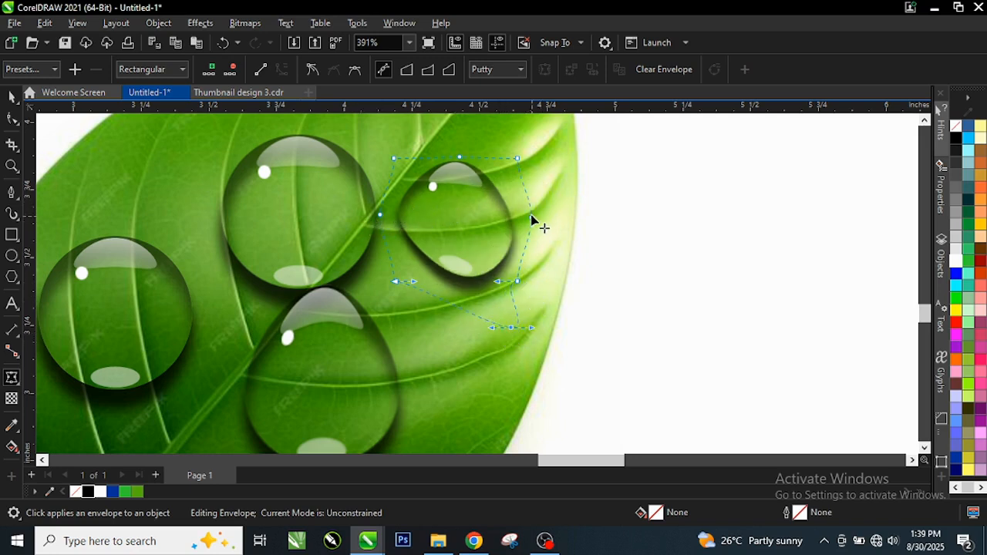
pyautogui.moveTo(517, 160); pyautogui.dragTo(505, 164)
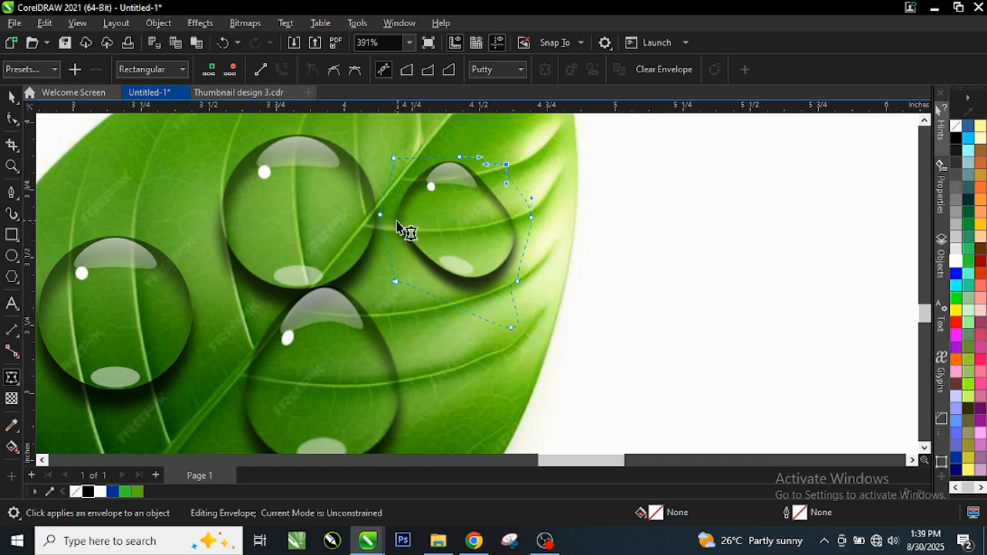
pyautogui.moveTo(380, 216); pyautogui.dragTo(399, 229)
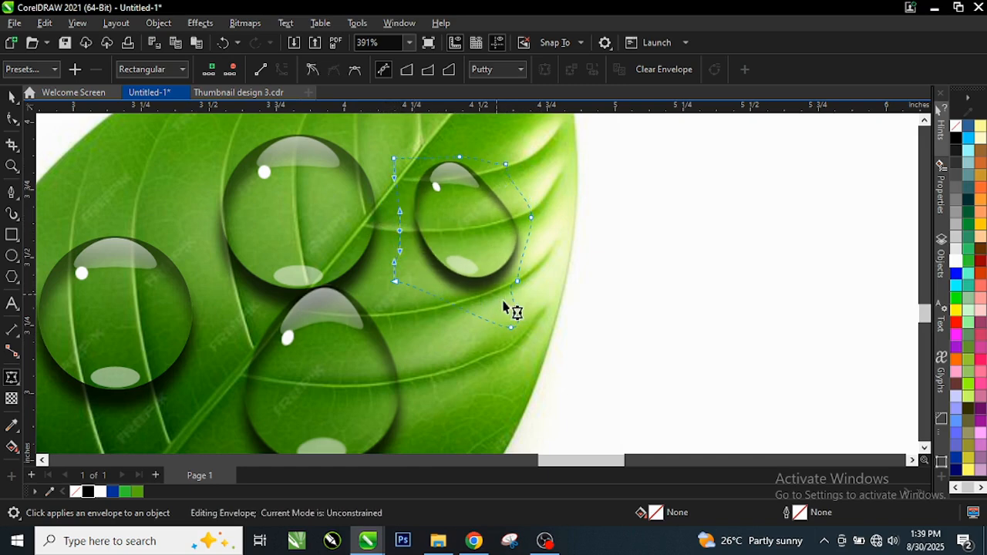
# Step: Duplicate the slanted drop directly below itself and shrink the copy to about 35%, 0.293 by 0.363 inches
pyautogui.press('space')
pyautogui.moveTo(475, 224); pyautogui.dragTo(479, 290)
pyautogui.rightClick(479, 290)
pyautogui.moveTo(540, 219); pyautogui.dragTo(532, 257)
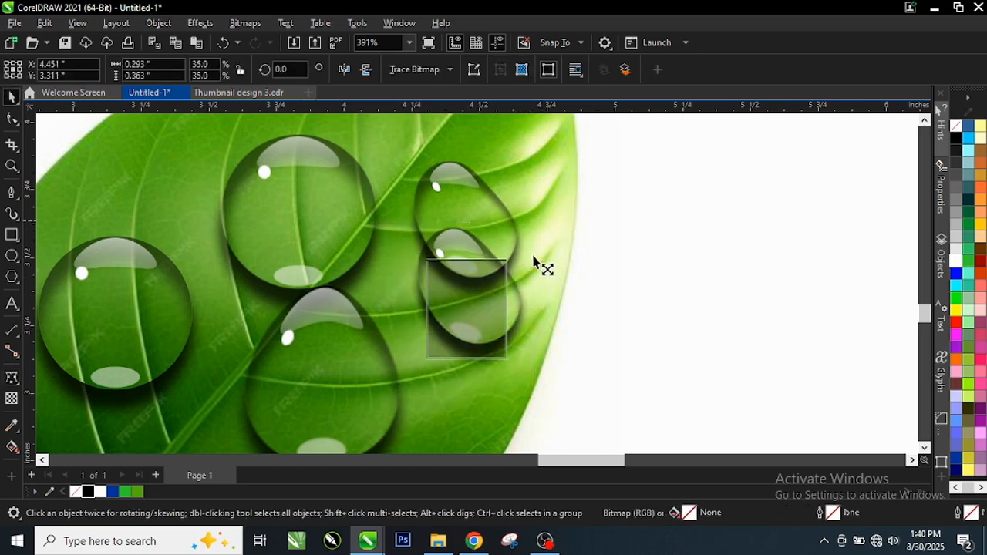
# Step: Shrink the original slanted drop to about 25.7% and move it onto the midrib beside the upper round drop
pyautogui.click(473, 206)
pyautogui.moveTo(538, 339); pyautogui.dragTo(496, 283)
pyautogui.moveTo(463, 245); pyautogui.dragTo(398, 202)
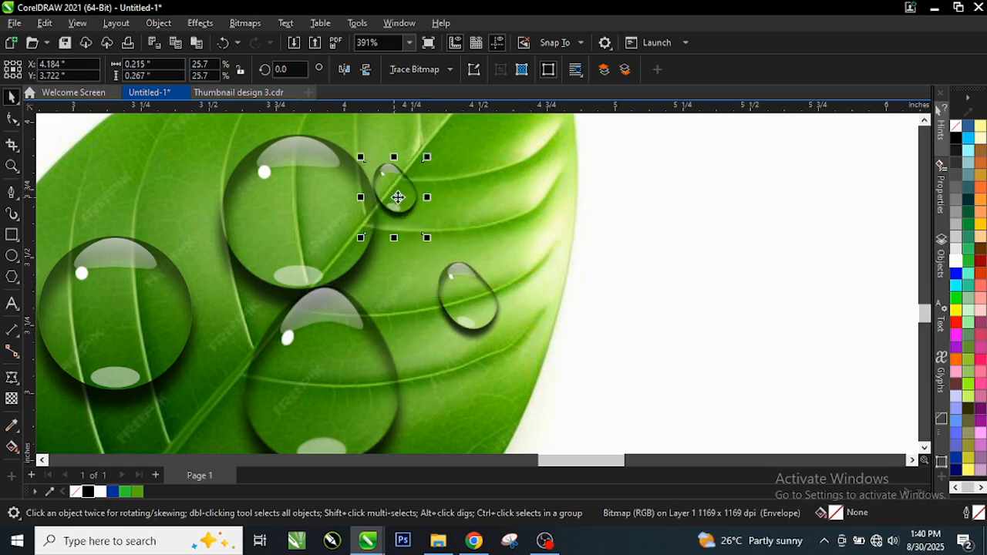
# Step: Duplicate the left round drop near the leaf tip at about 46.1%, 0.344 inches wide, and place another small copy above the upper round drop
pyautogui.scroll(-1, 416, 285)
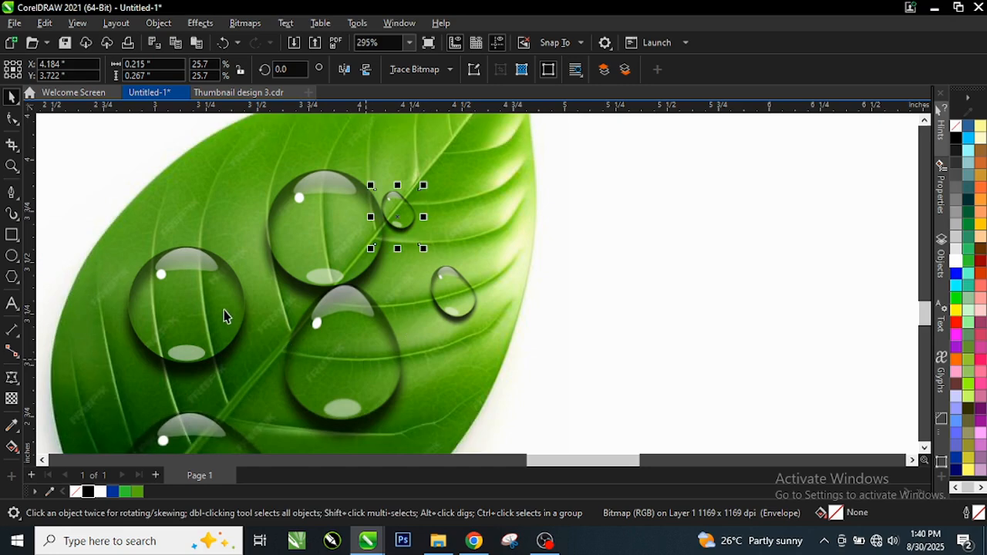
pyautogui.moveTo(224, 314); pyautogui.dragTo(467, 173)
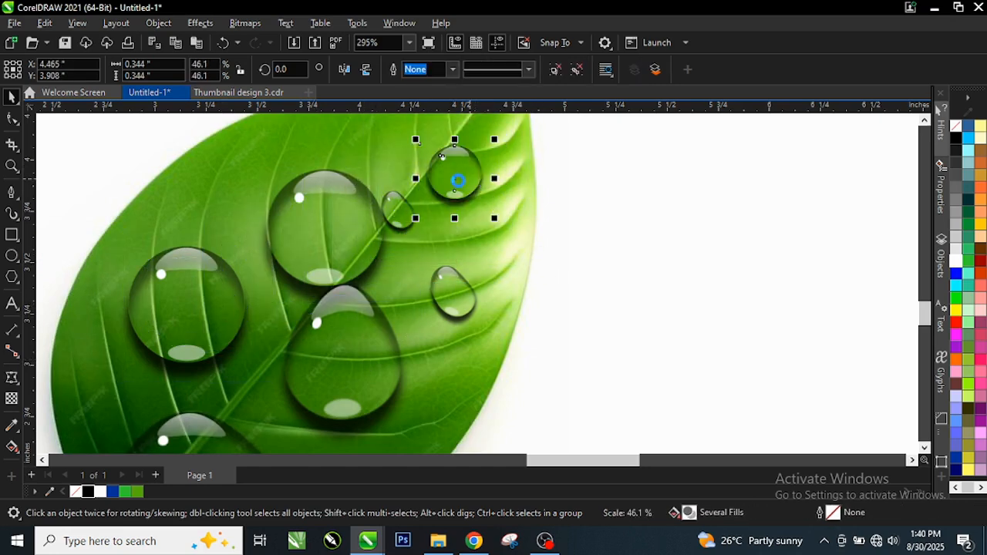
pyautogui.moveTo(407, 162); pyautogui.dragTo(459, 153)
pyautogui.scroll(-1, 416, 181)
pyautogui.rightClick(419, 170)
# Step: Move the wide oval drop slightly up along the midrib, centred at about X 3.25 and Y 2.584 inches
pyautogui.click(378, 352)
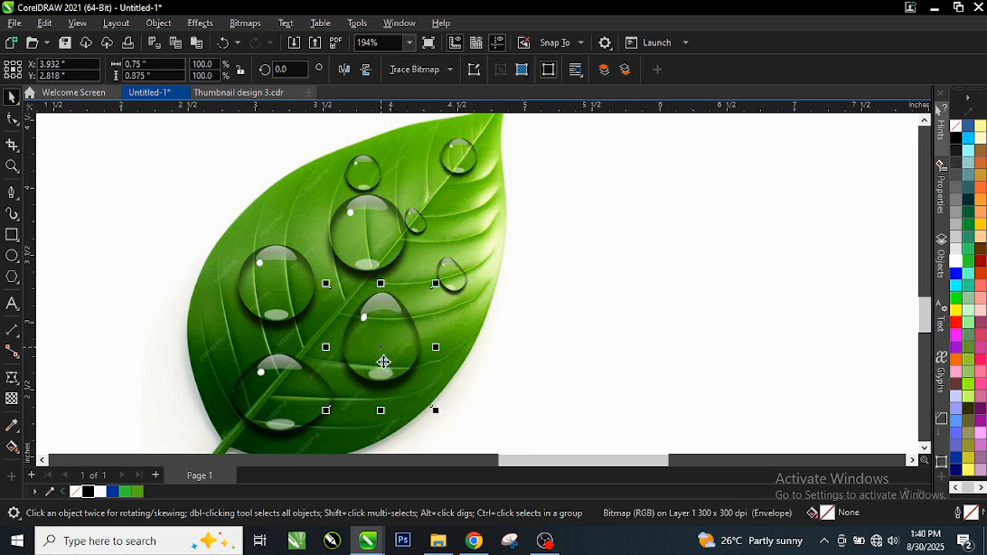
pyautogui.click(277, 295)
pyautogui.moveTo(286, 412); pyautogui.dragTo(293, 390)
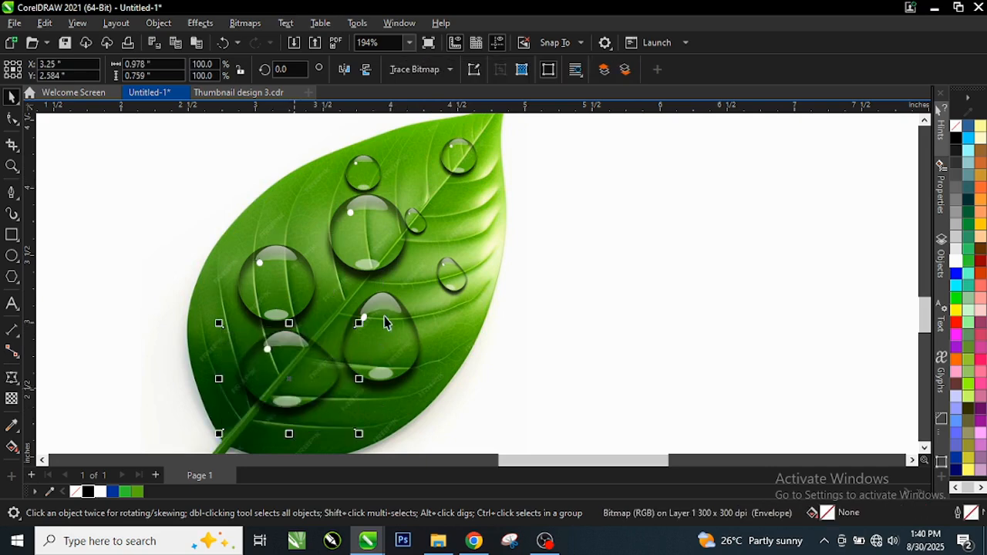
# Step: Examine the water drops on the leaf at close range and clear the selection
pyautogui.scroll(1, 382, 306)
pyautogui.scroll(-1, 247, 254)
pyautogui.scroll(1, 257, 249)
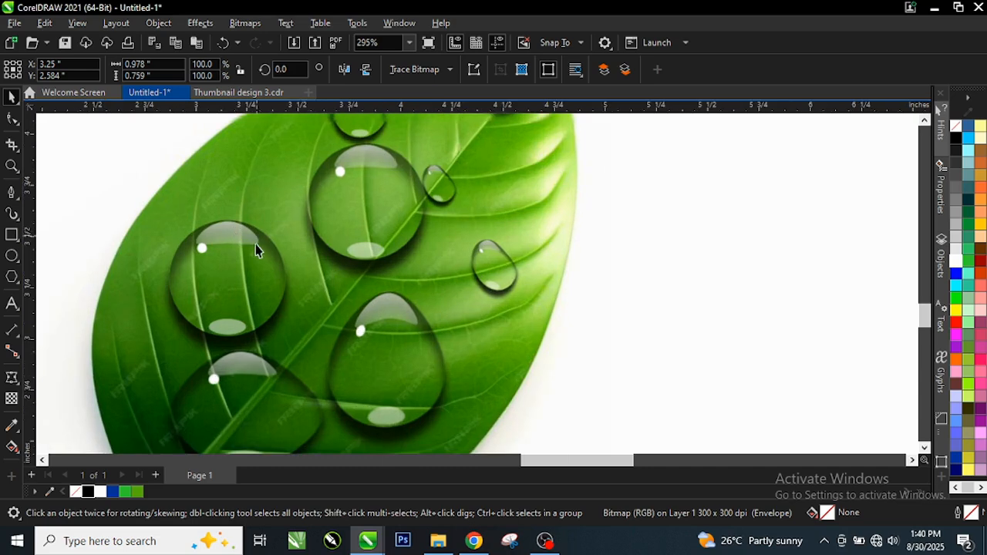
pyautogui.scroll(-2, 262, 259)
pyautogui.scroll(1, 345, 254)
pyautogui.scroll(1, 378, 277)
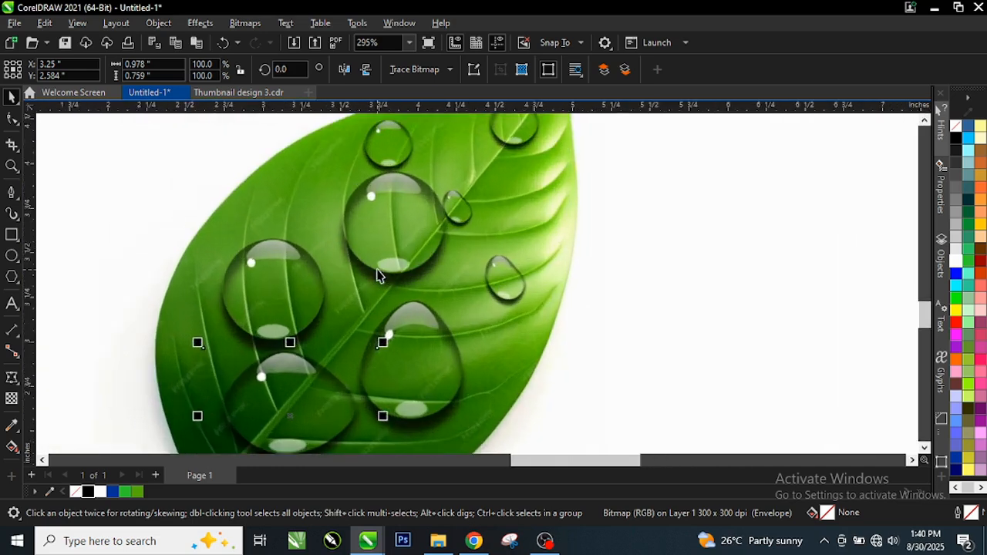
pyautogui.scroll(1, 410, 297)
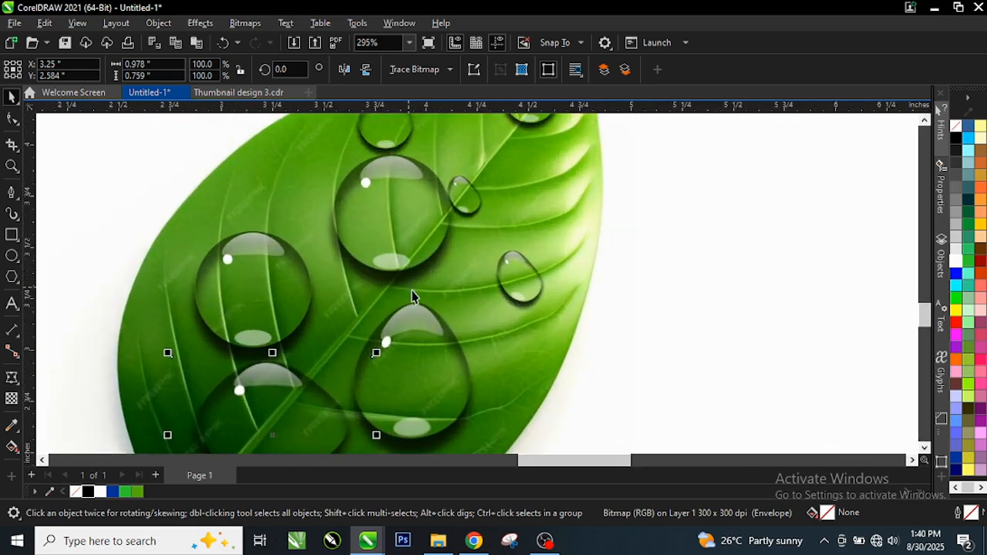
pyautogui.scroll(2, 397, 302)
pyautogui.scroll(-2, 389, 300)
pyautogui.scroll(1, 380, 297)
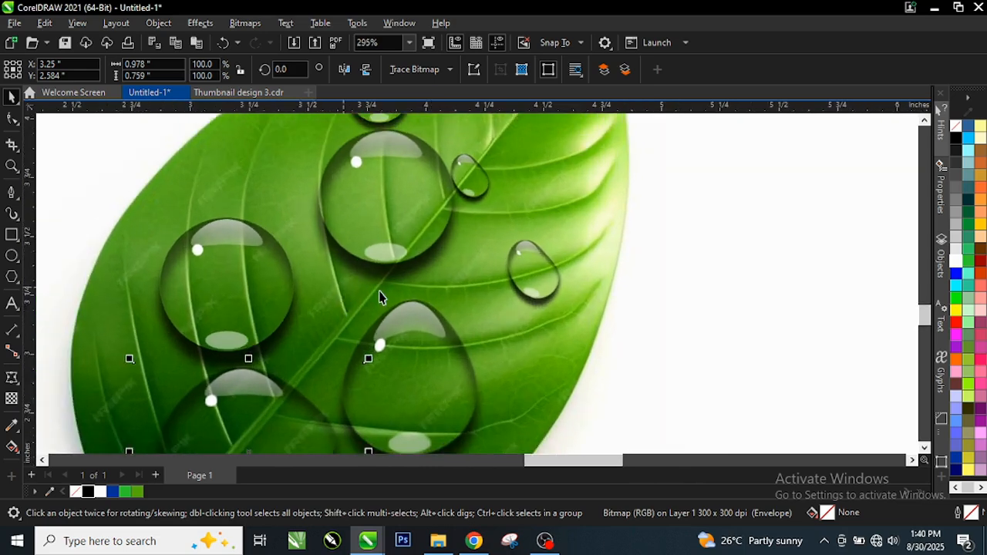
pyautogui.click(751, 269)
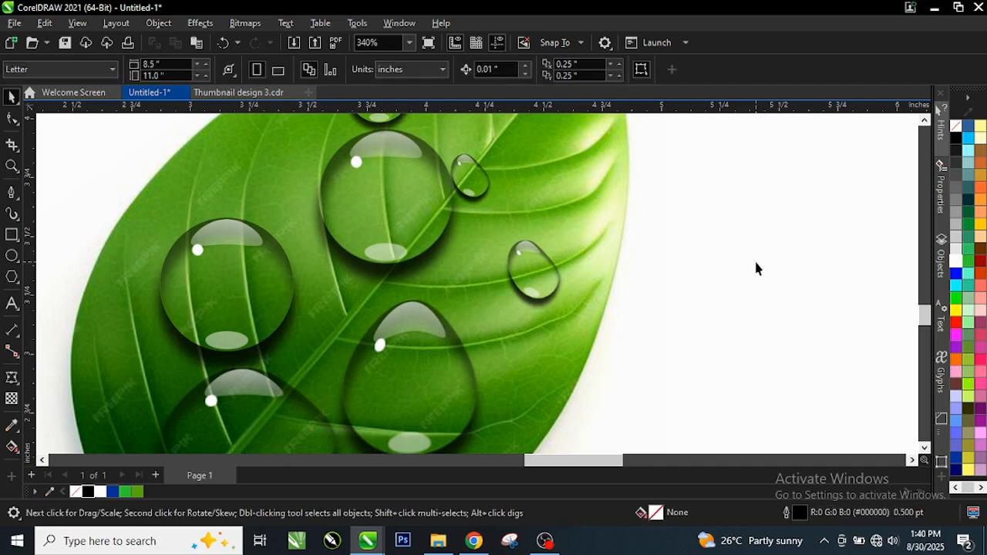